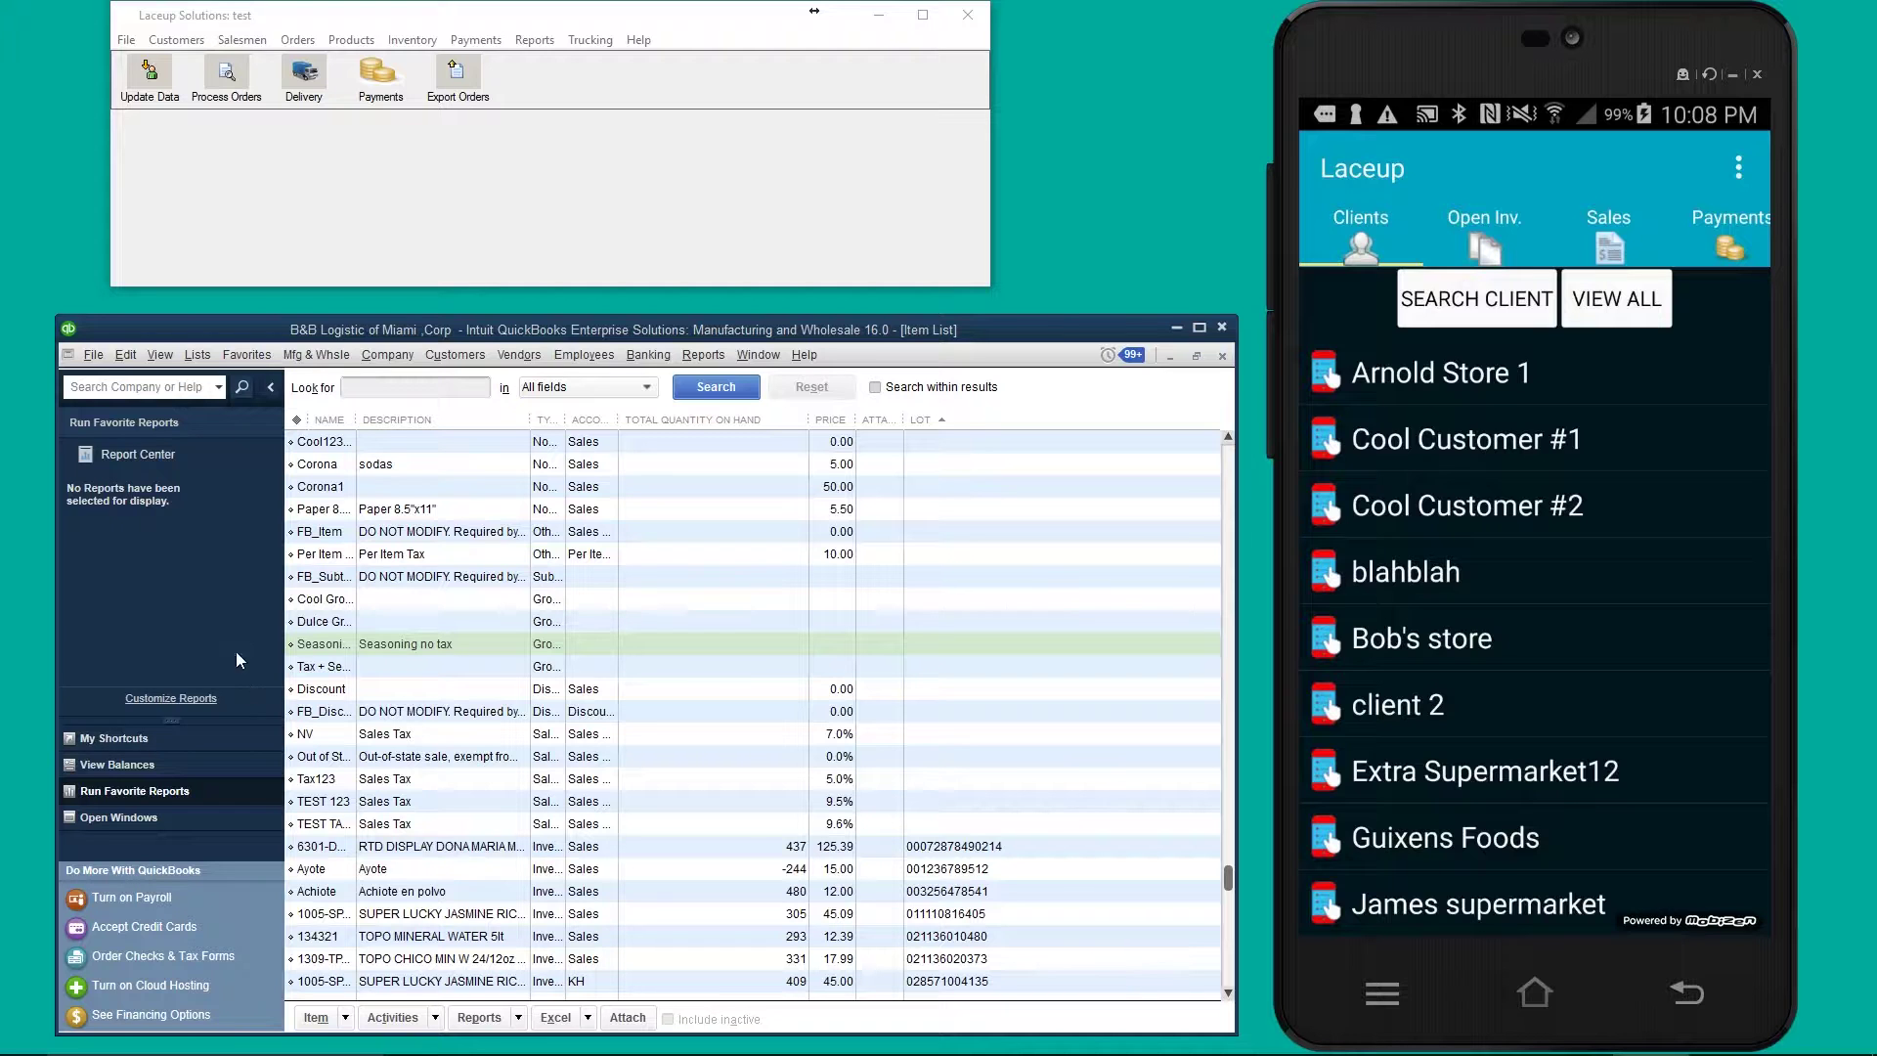
- Start a new item in the item list and set its type to Sales Tax Item
click(203, 356)
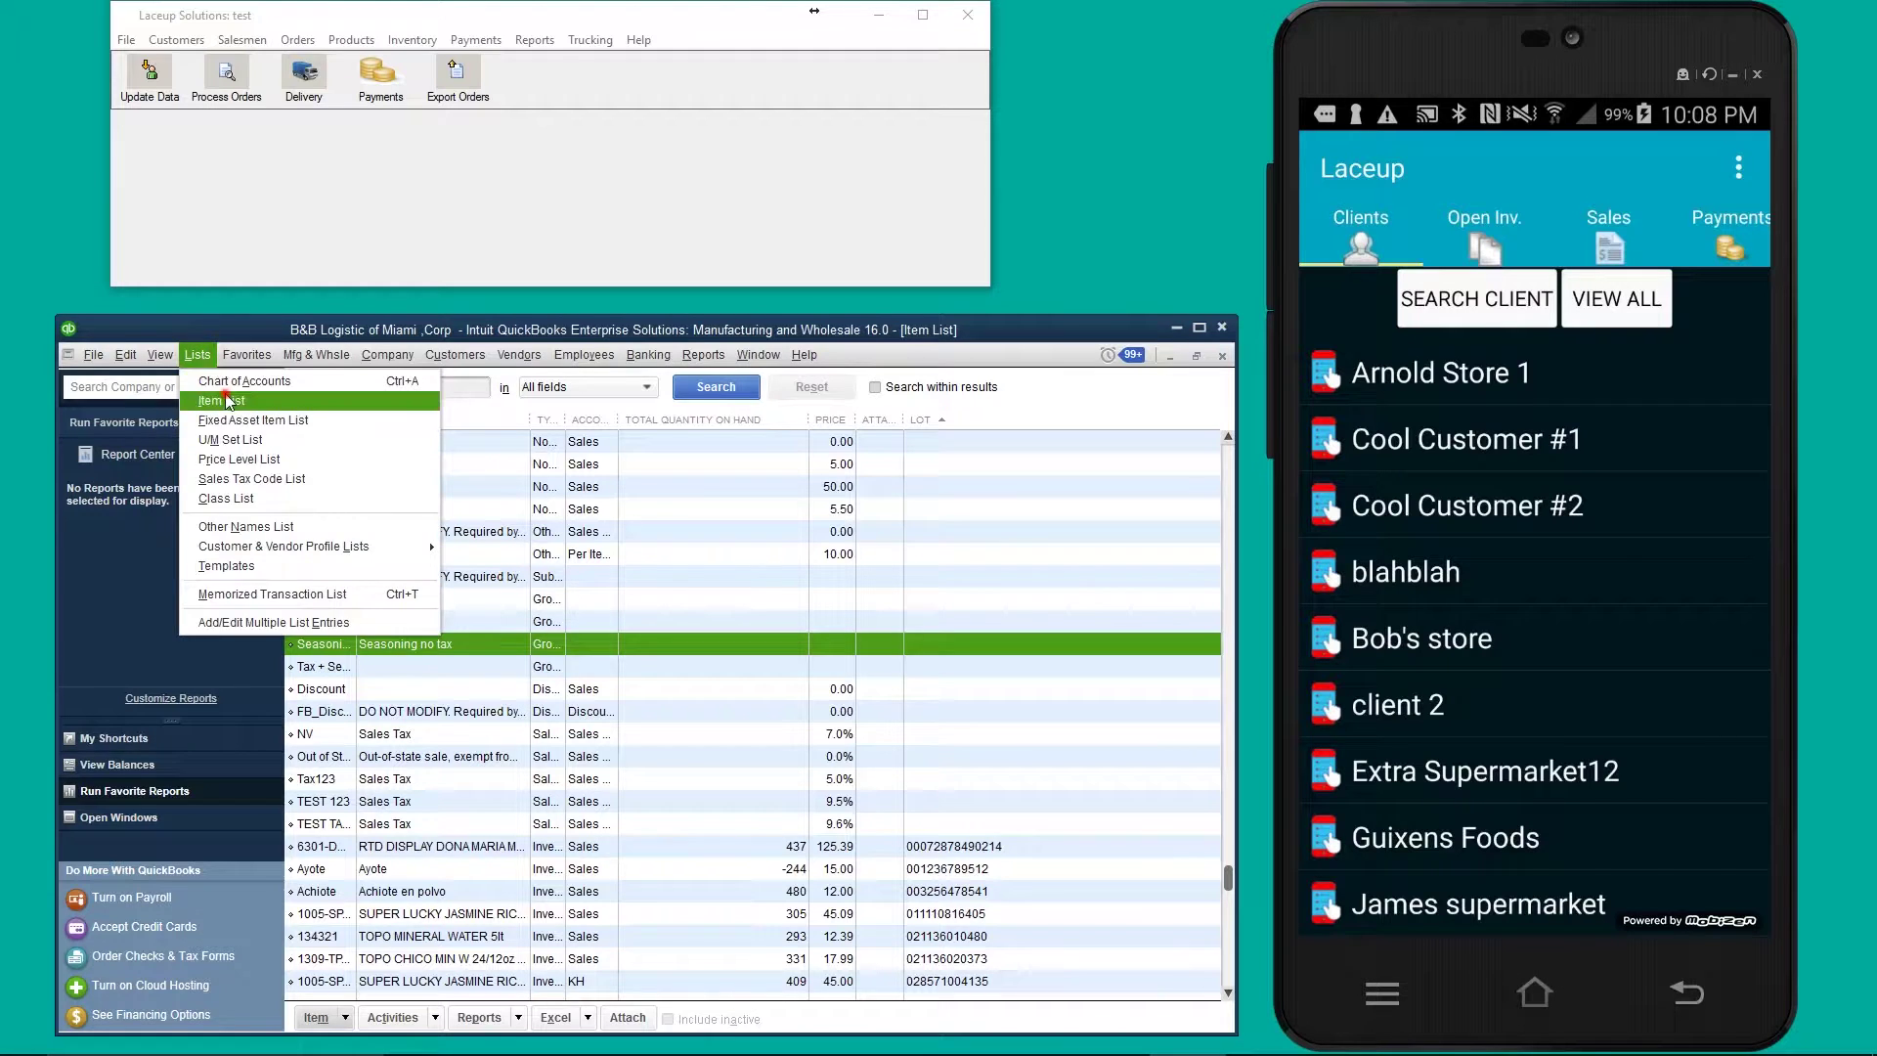
click(230, 402)
right_click(390, 615)
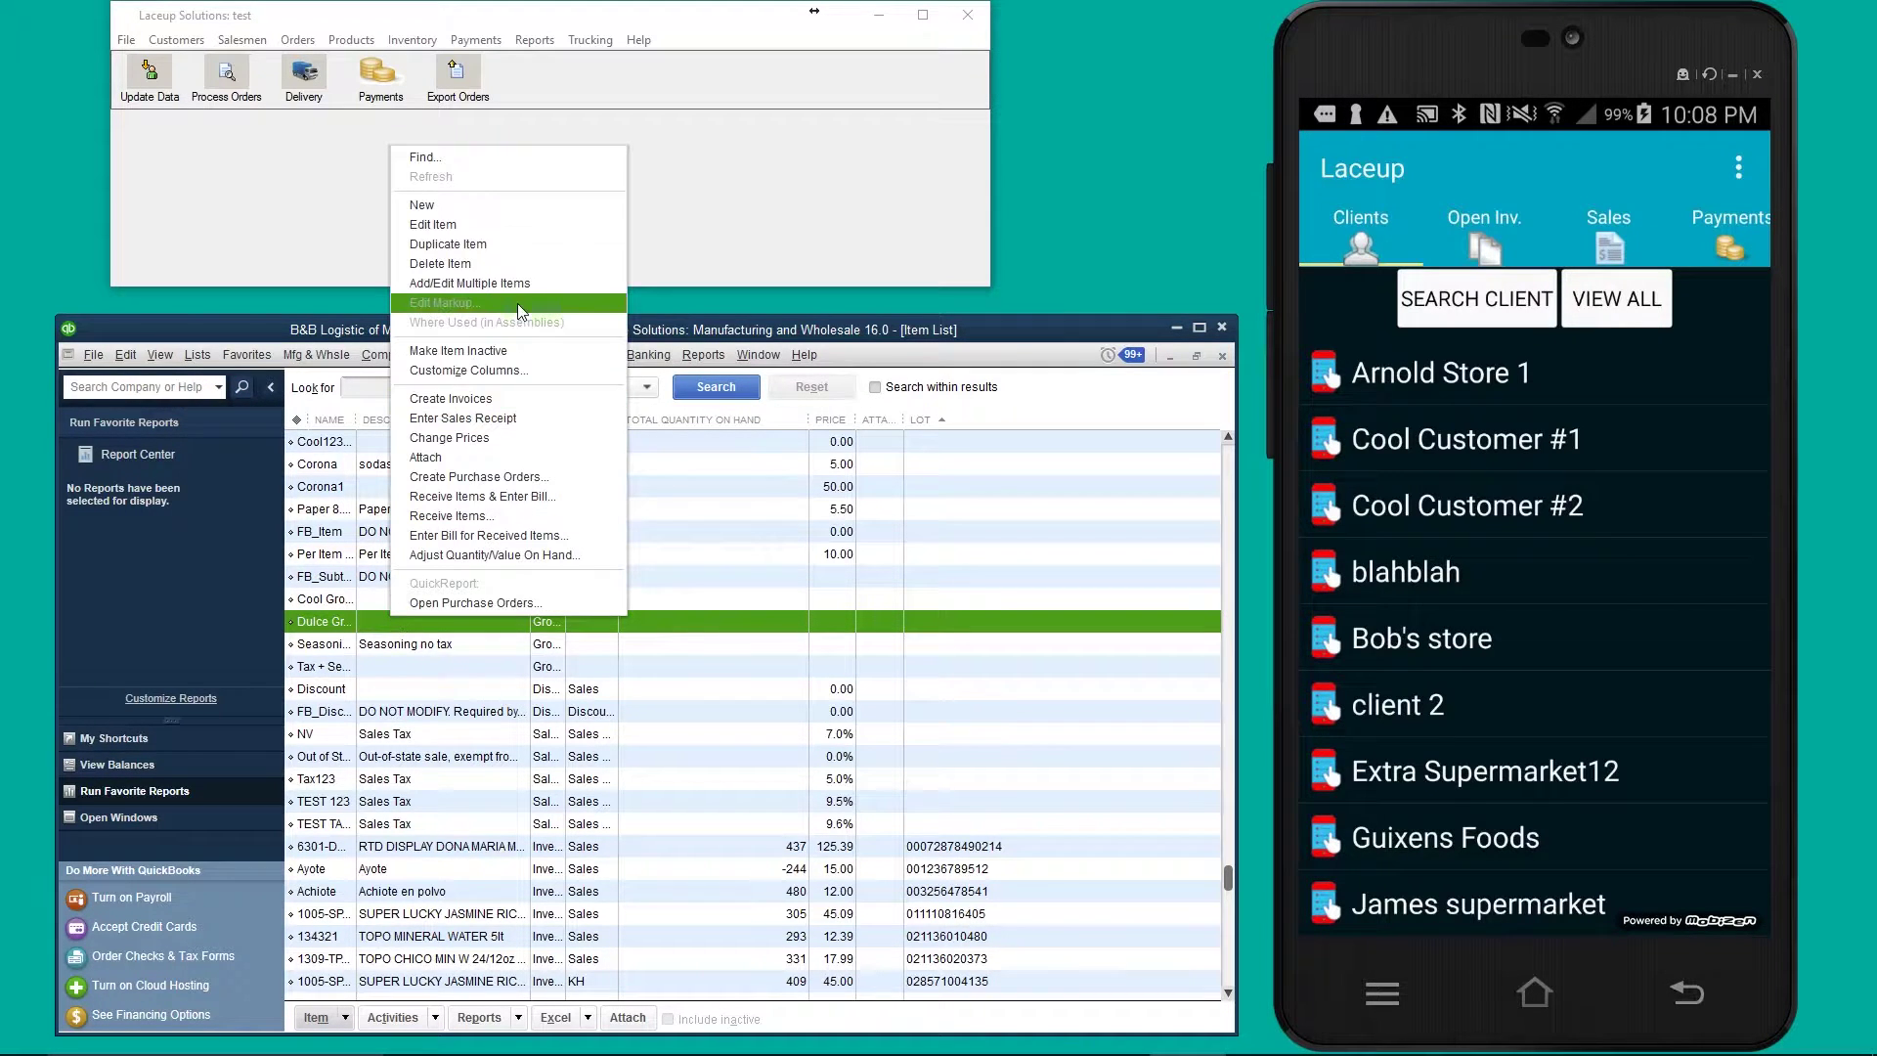
click(494, 204)
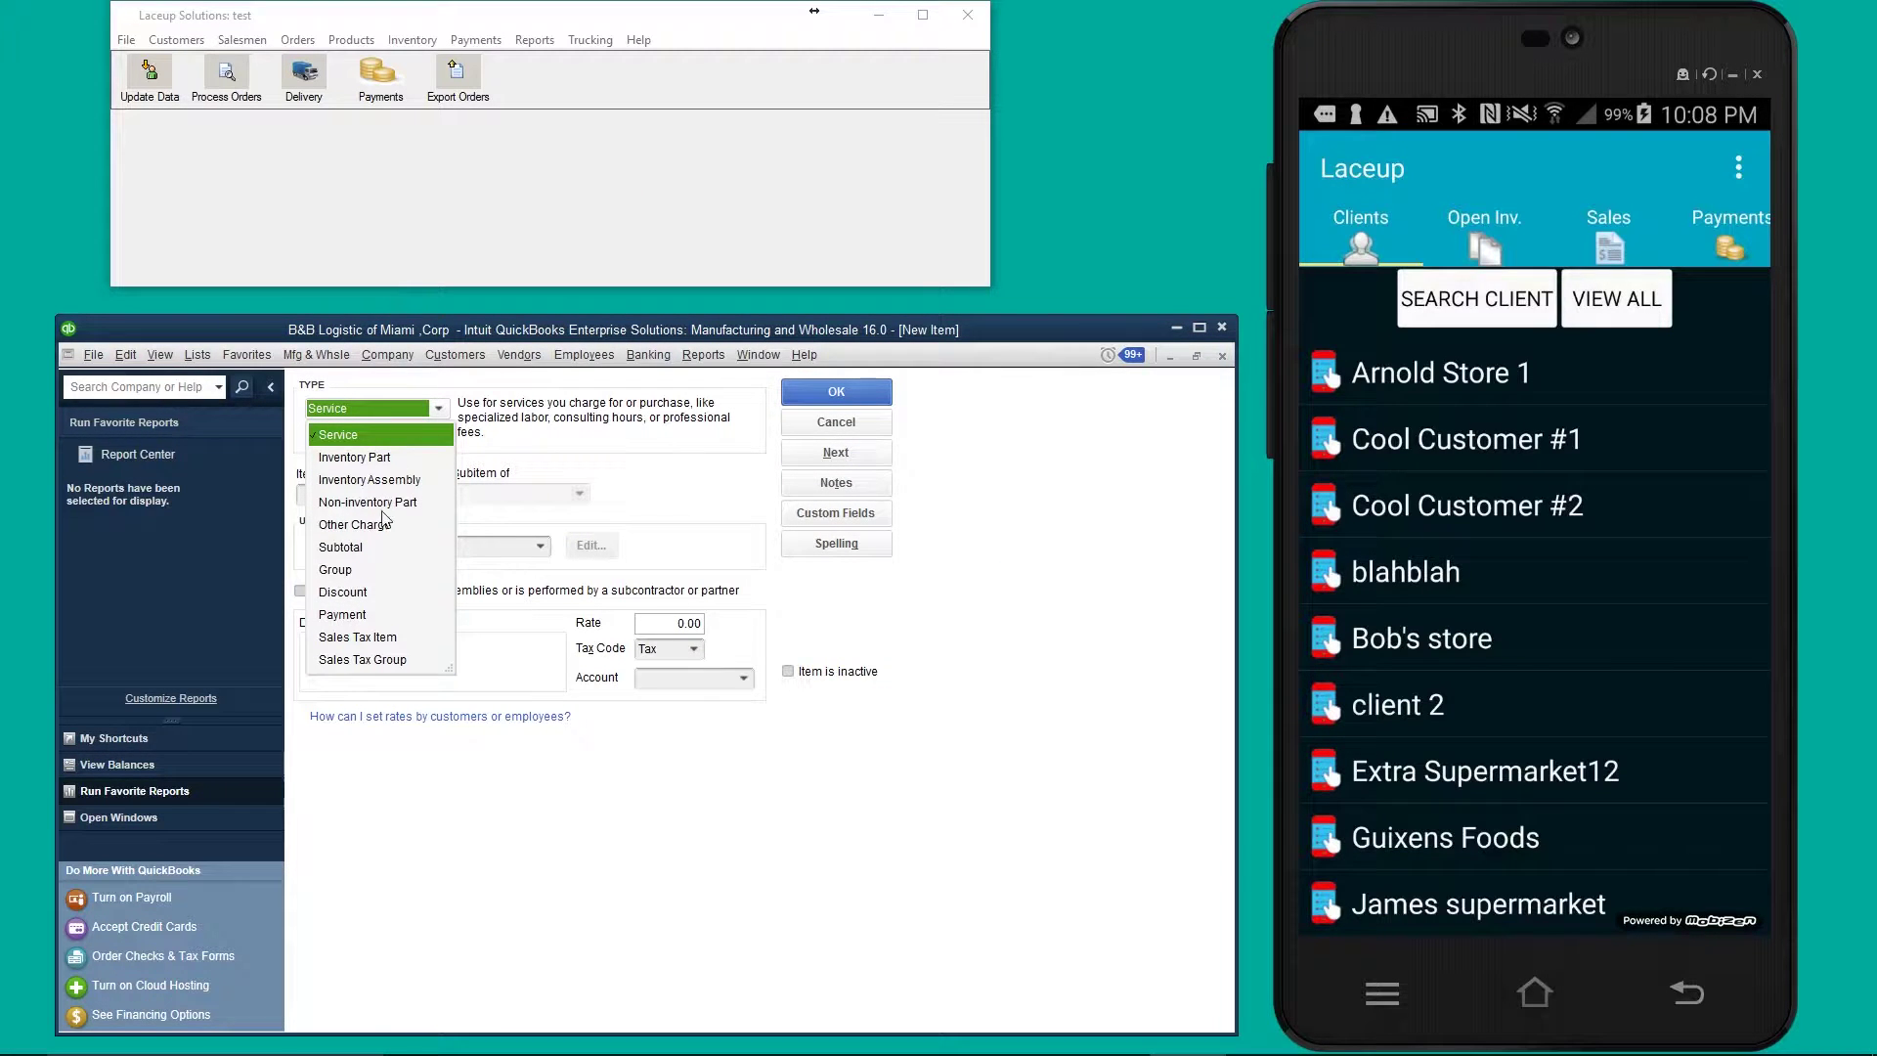
click(377, 642)
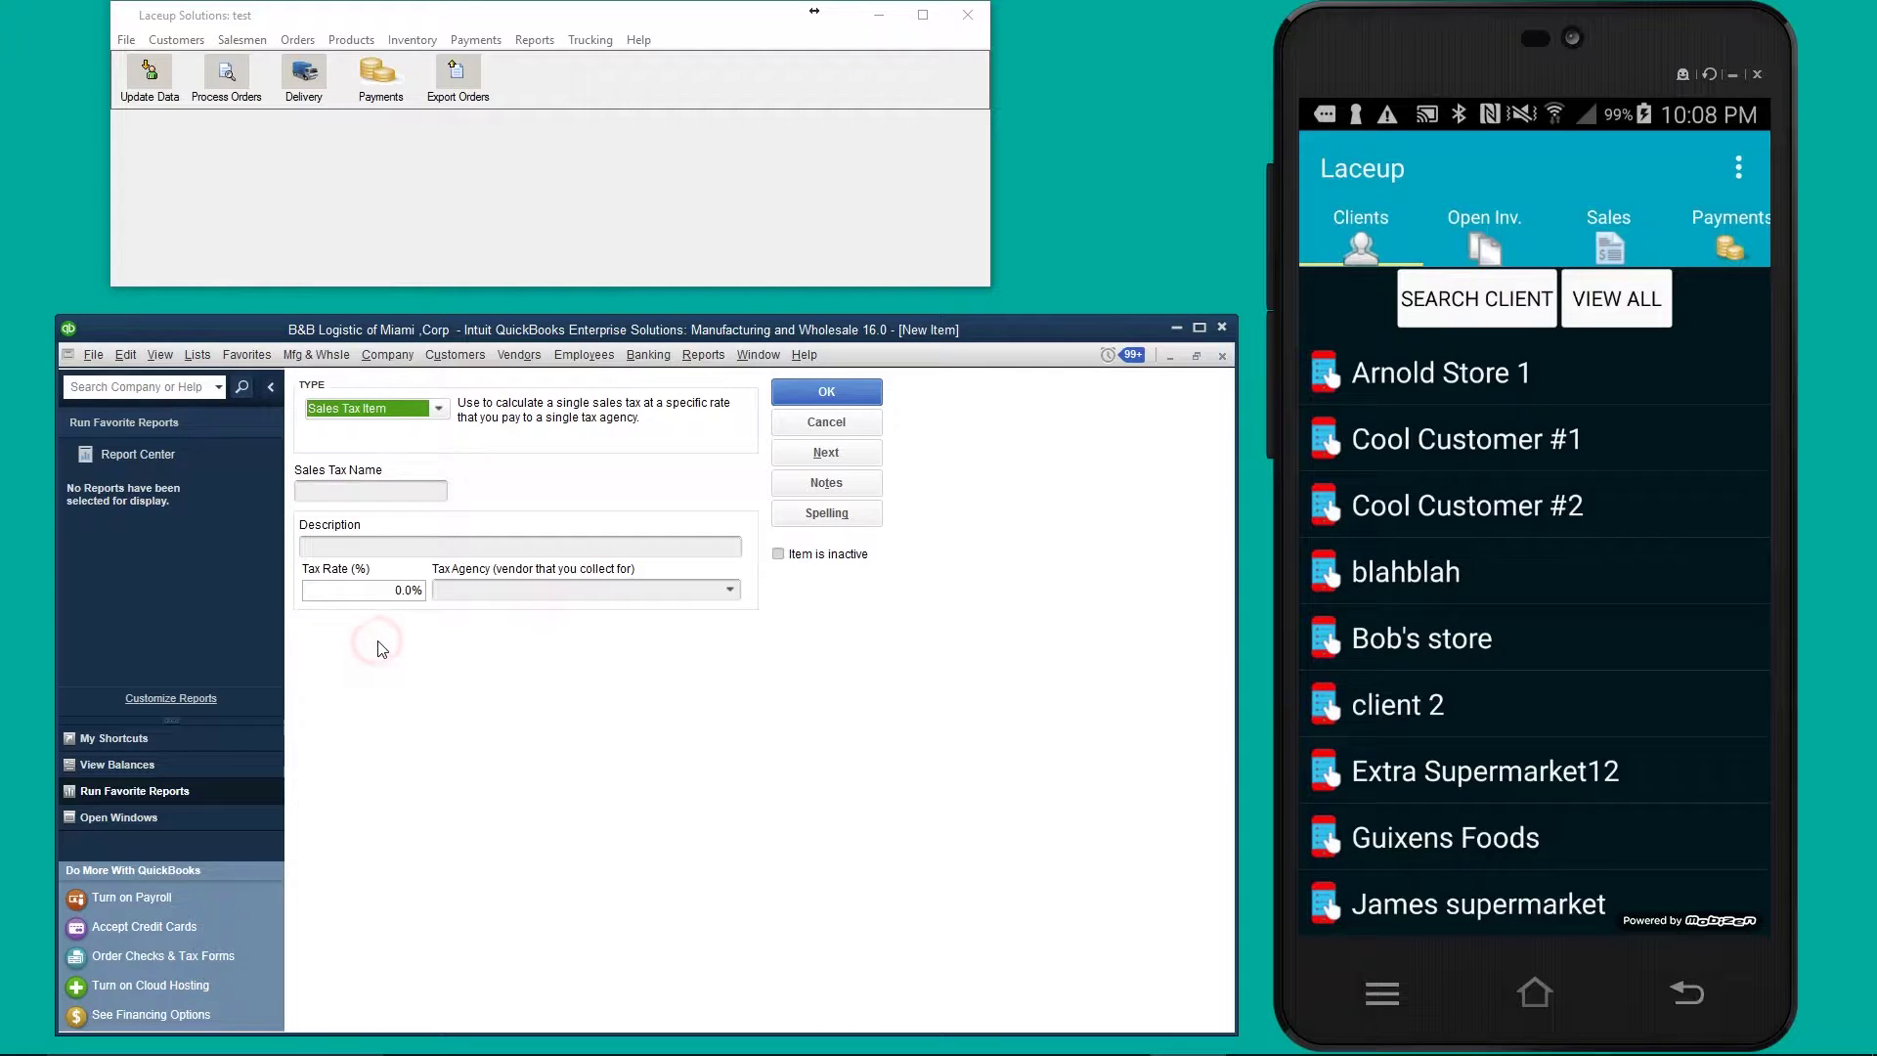
- Name the sales tax item Nevada Tax Test, set a 10% rate with IRS as tax agency, and save it
click(394, 490)
text(Nevada Tax Tes)
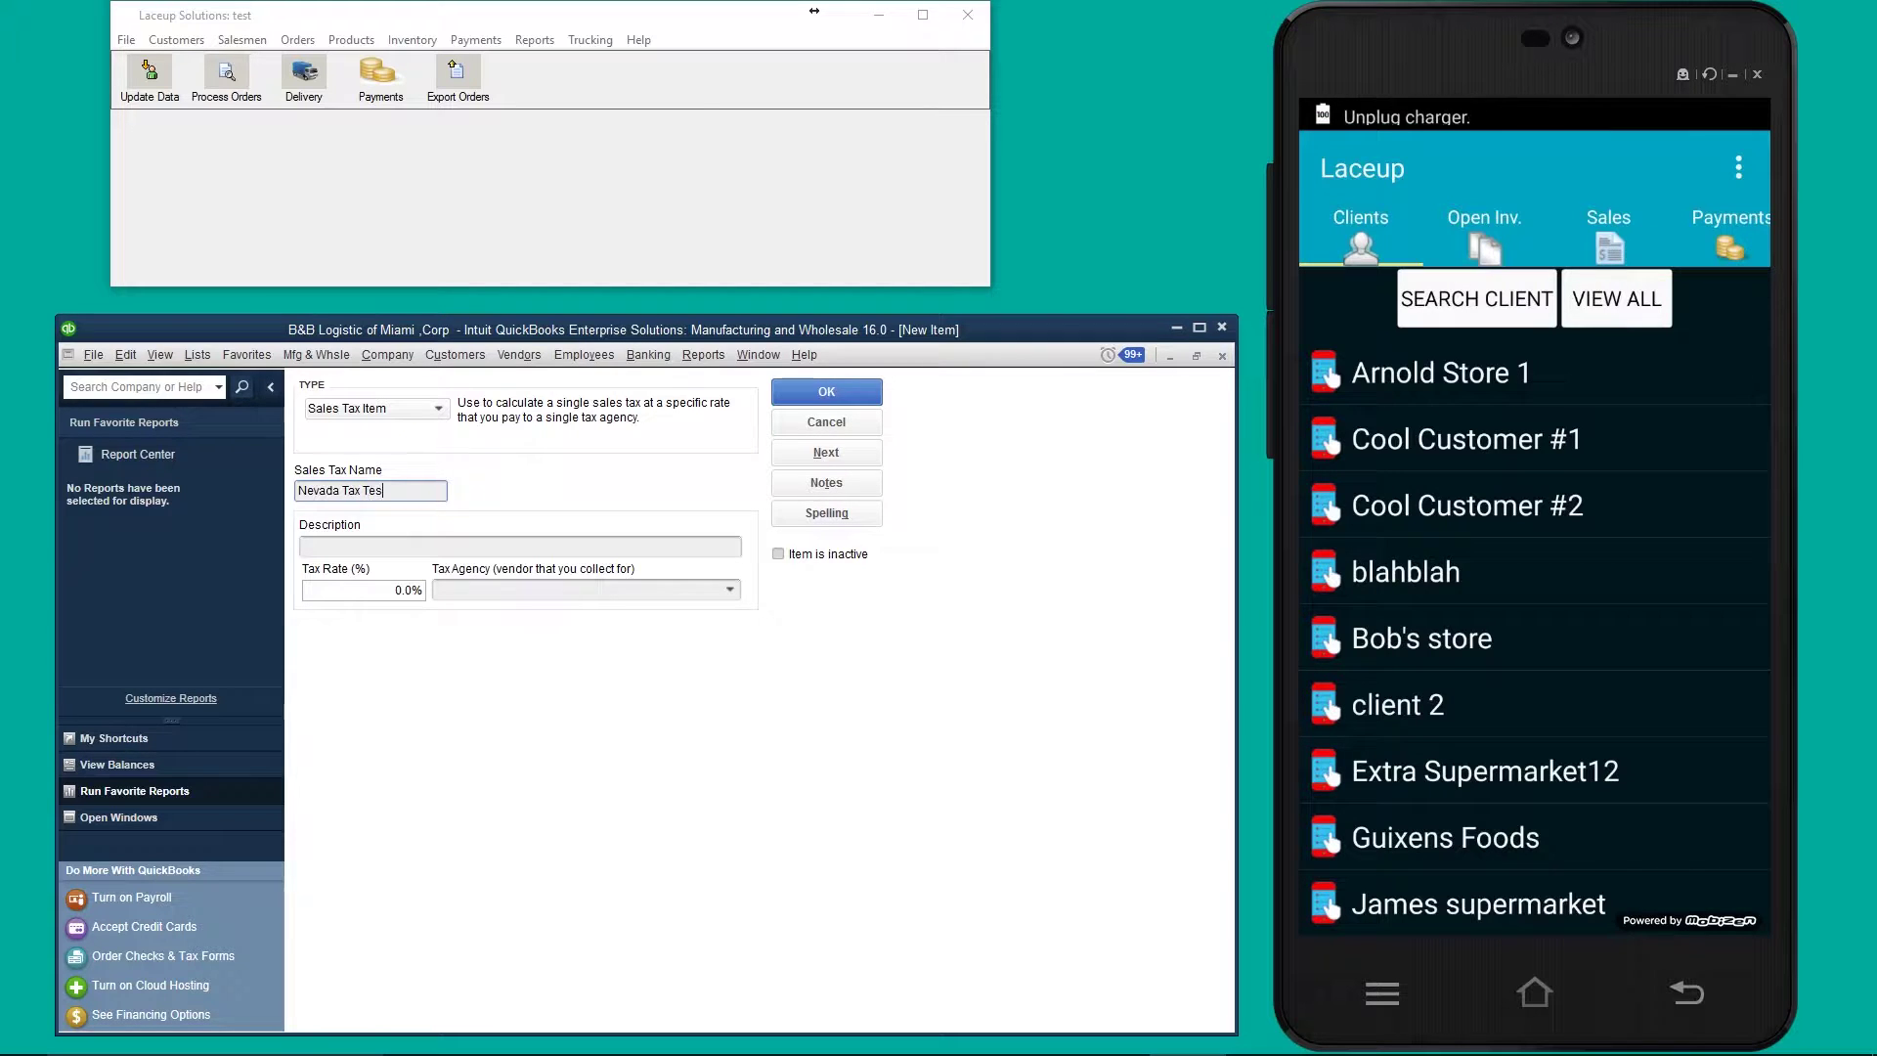
text(t)
click(362, 596)
drag(374, 594, 400, 591)
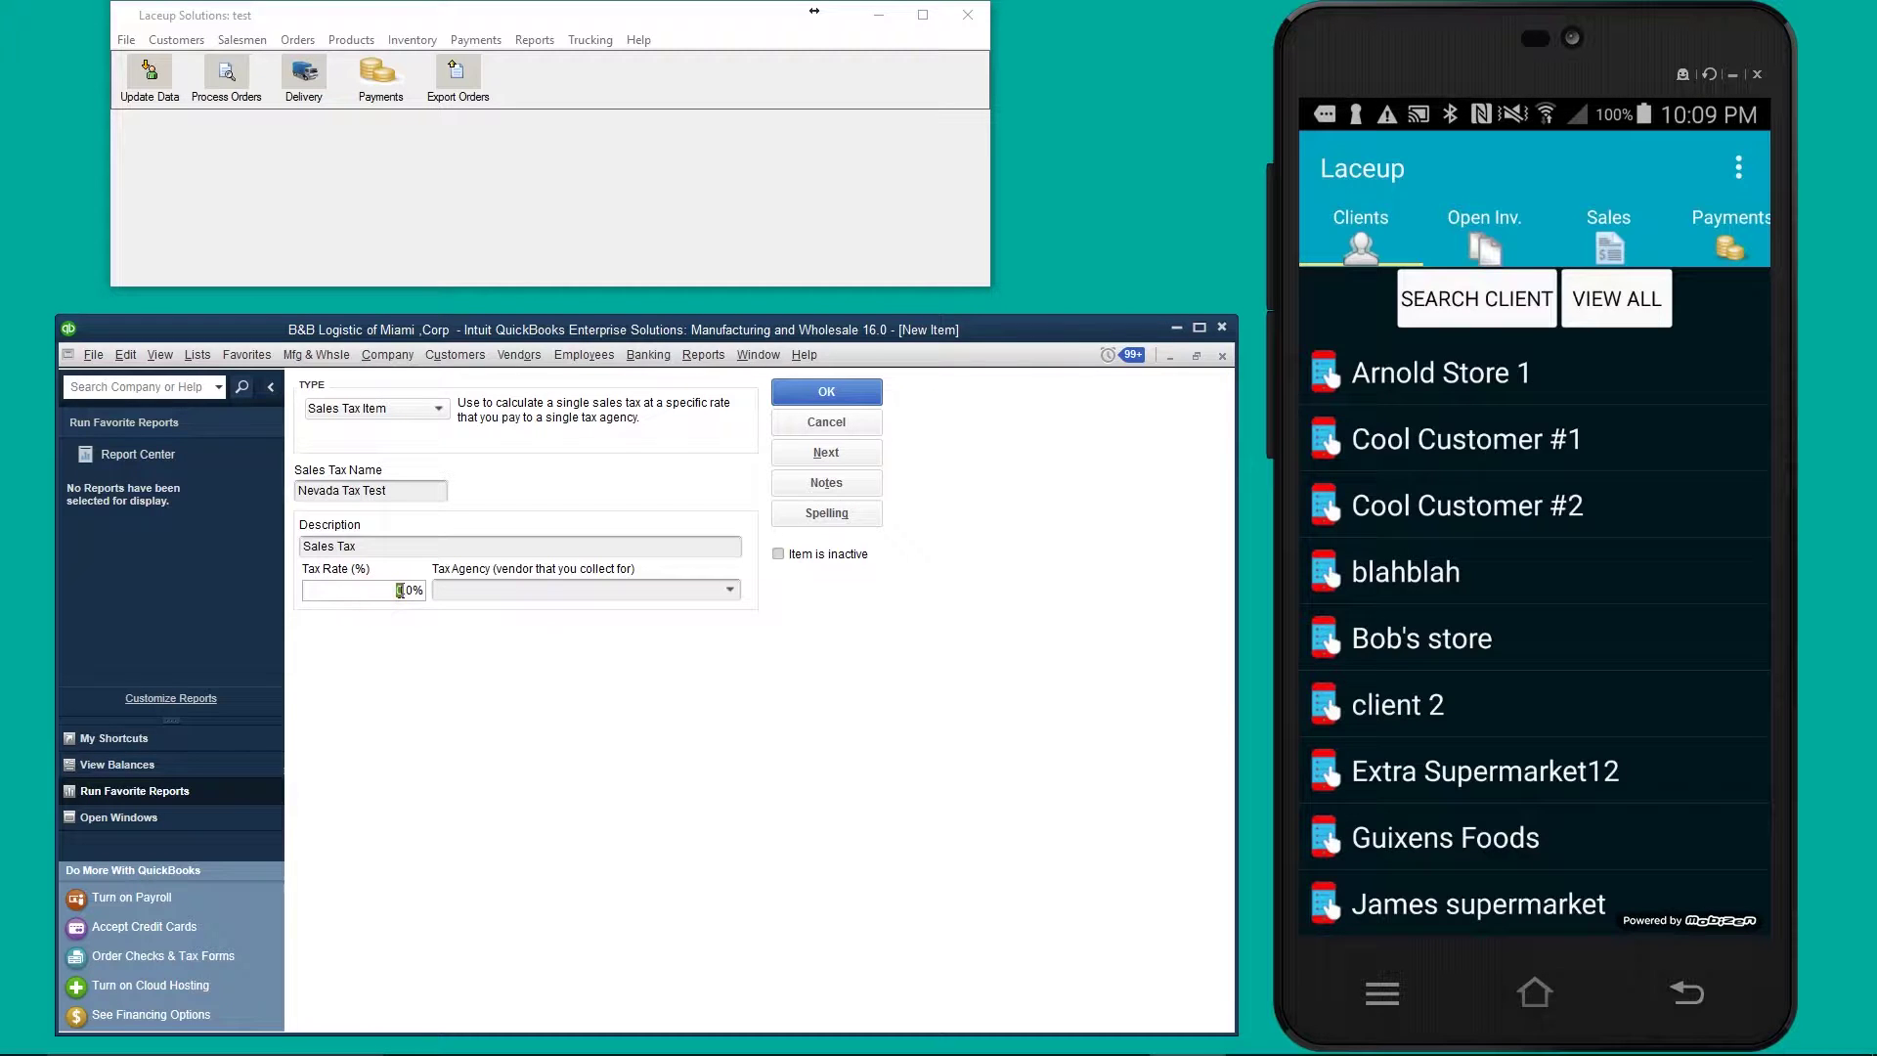
text(10)
click(730, 588)
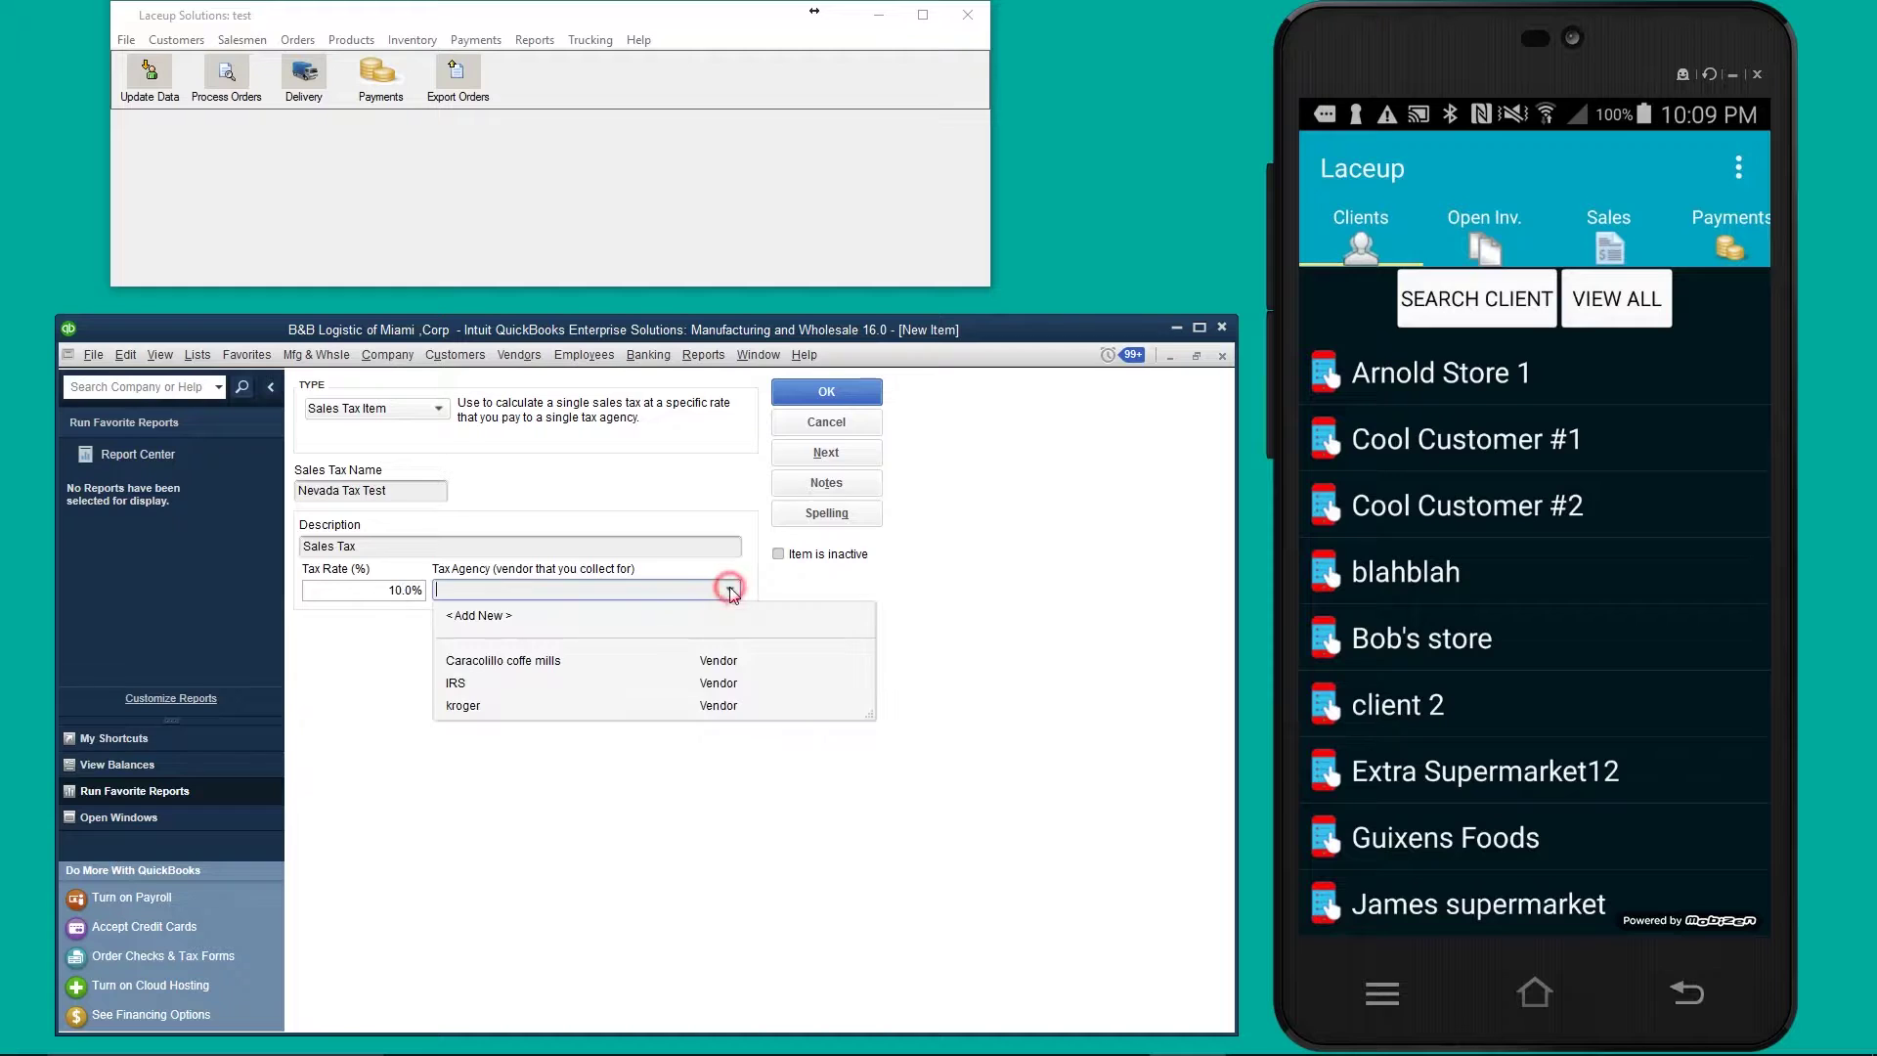
click(591, 683)
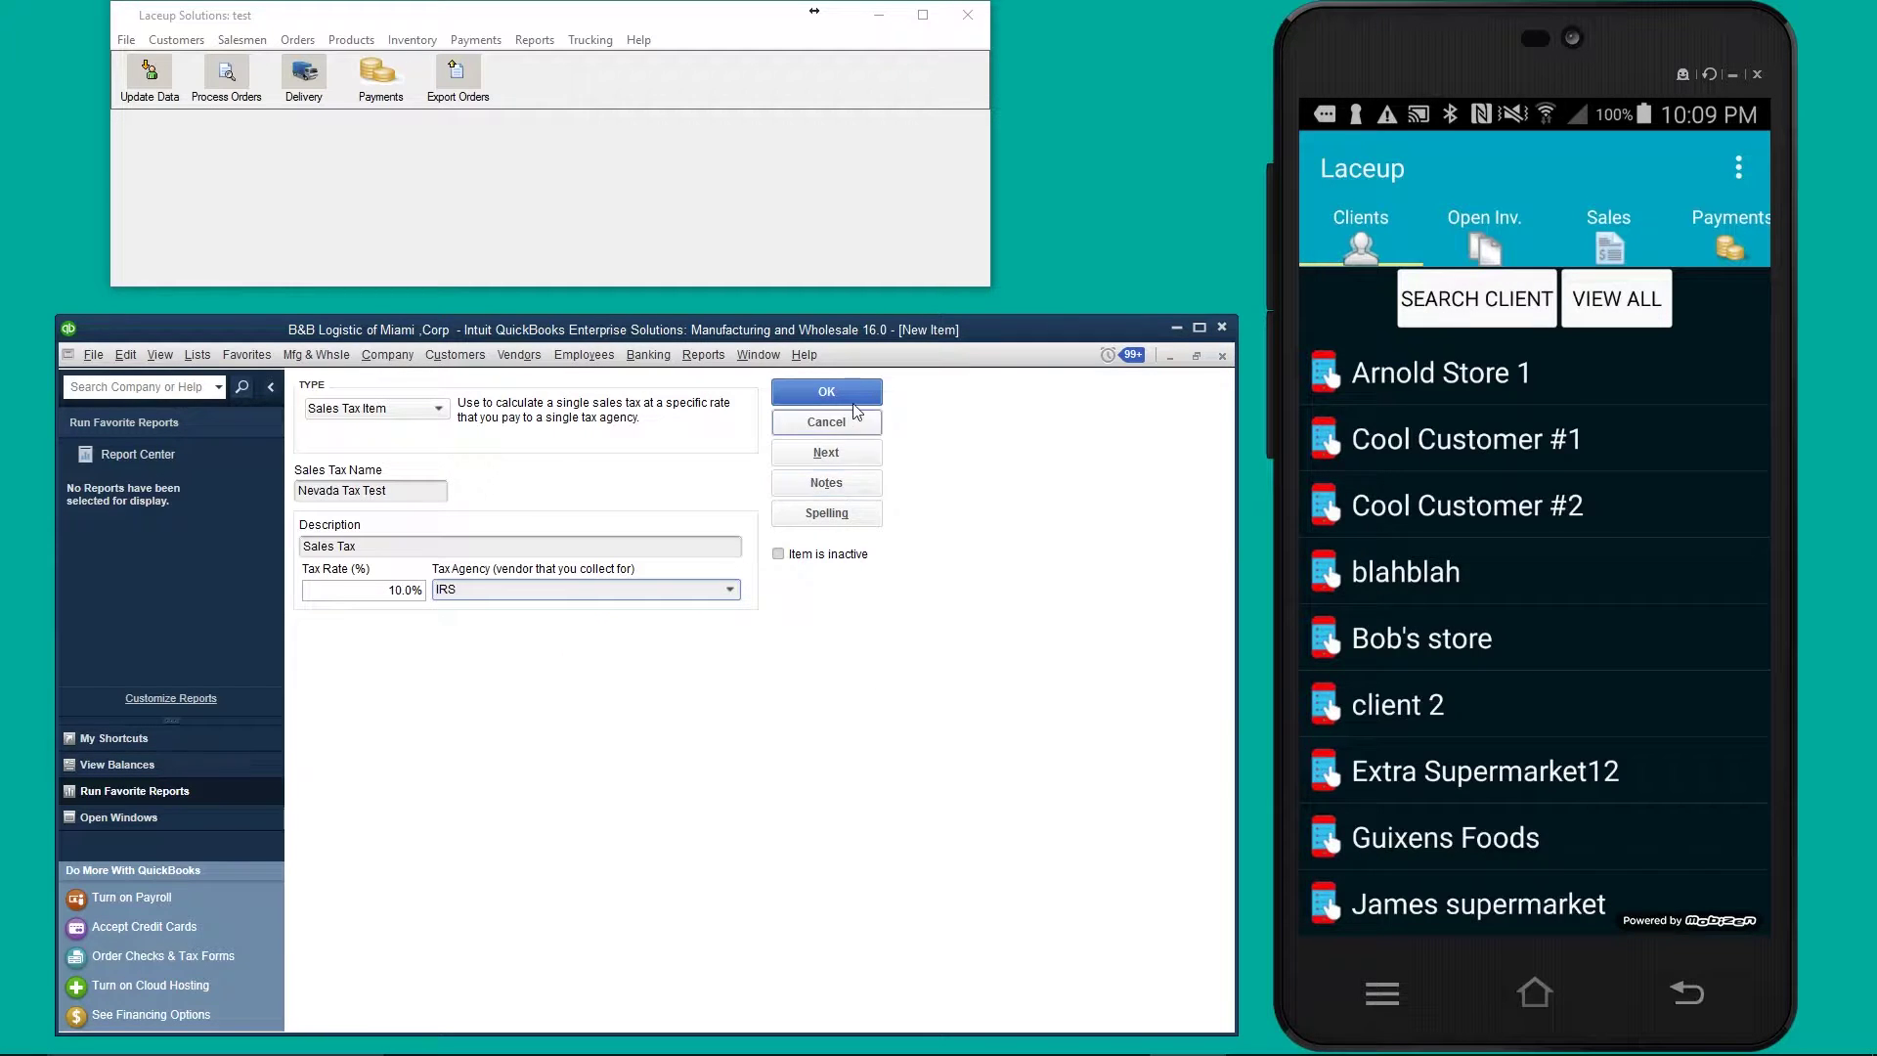
click(826, 391)
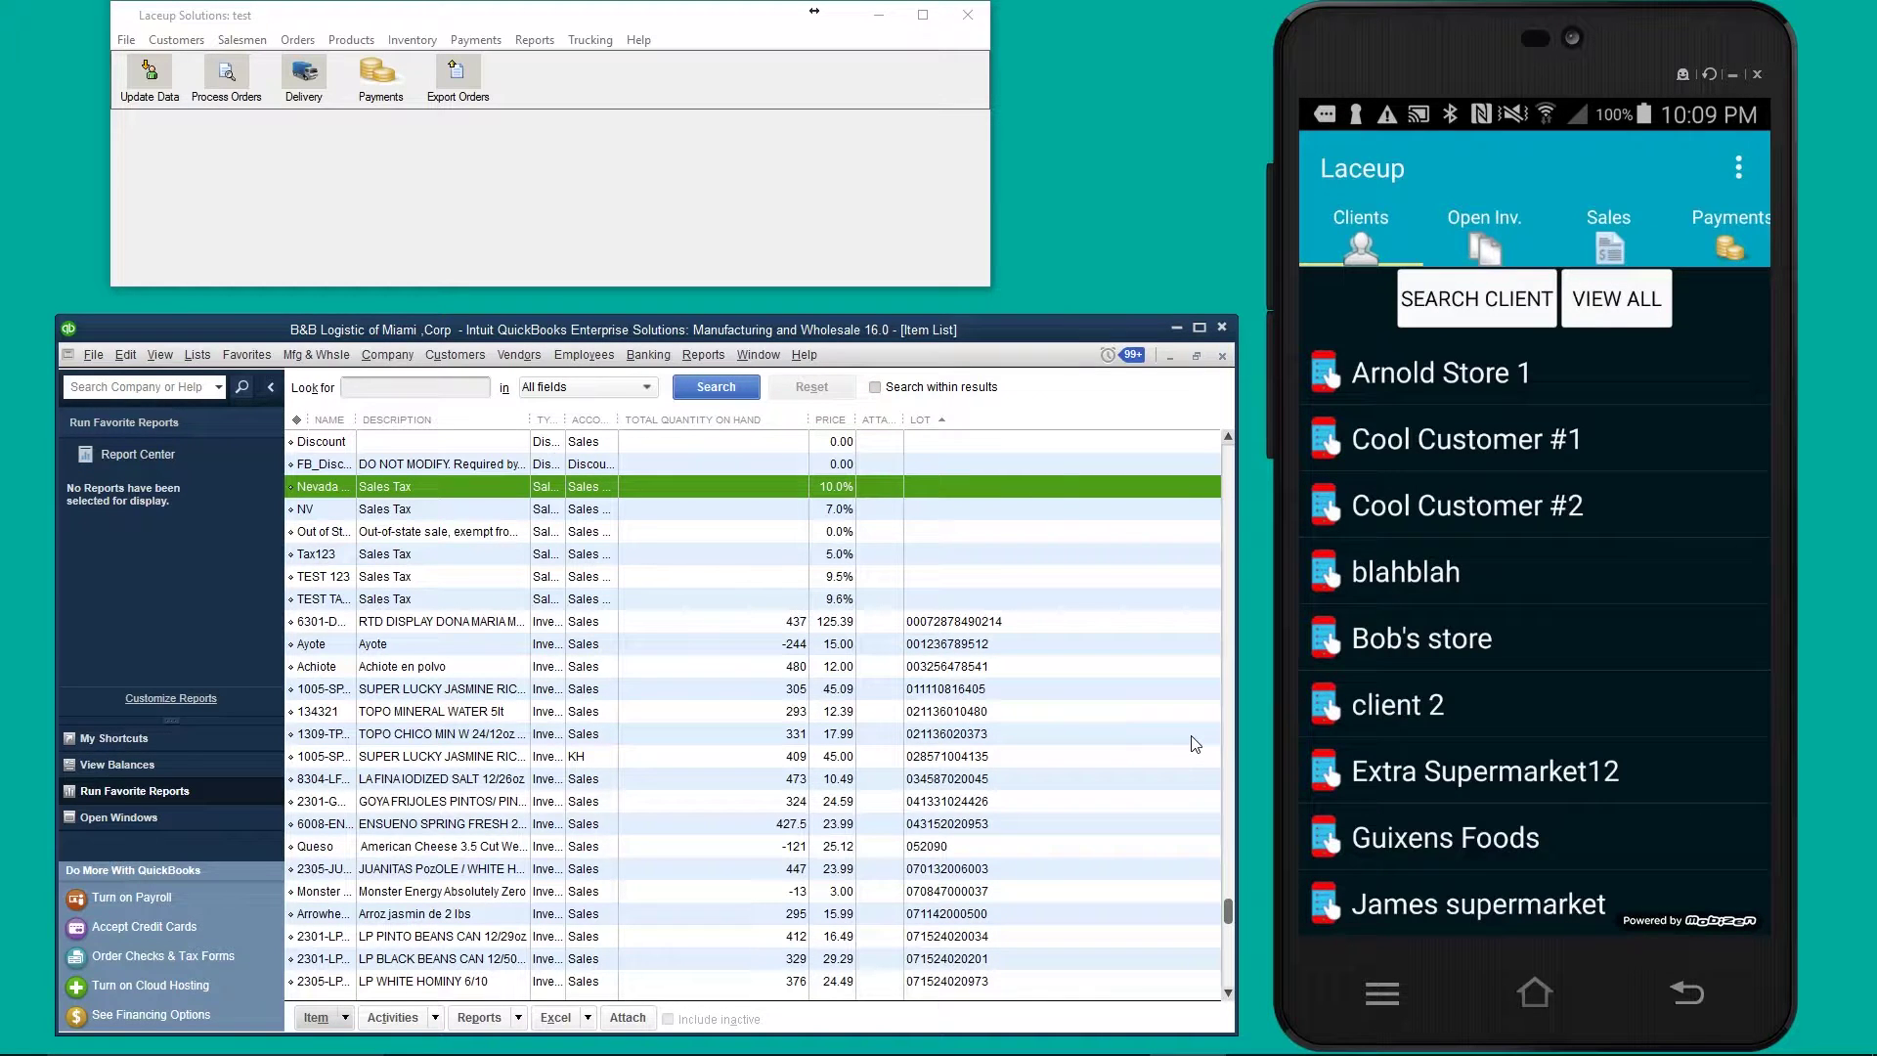
- Open the Cool Customer #1 record for editing from the Customer Center
click(446, 352)
click(490, 383)
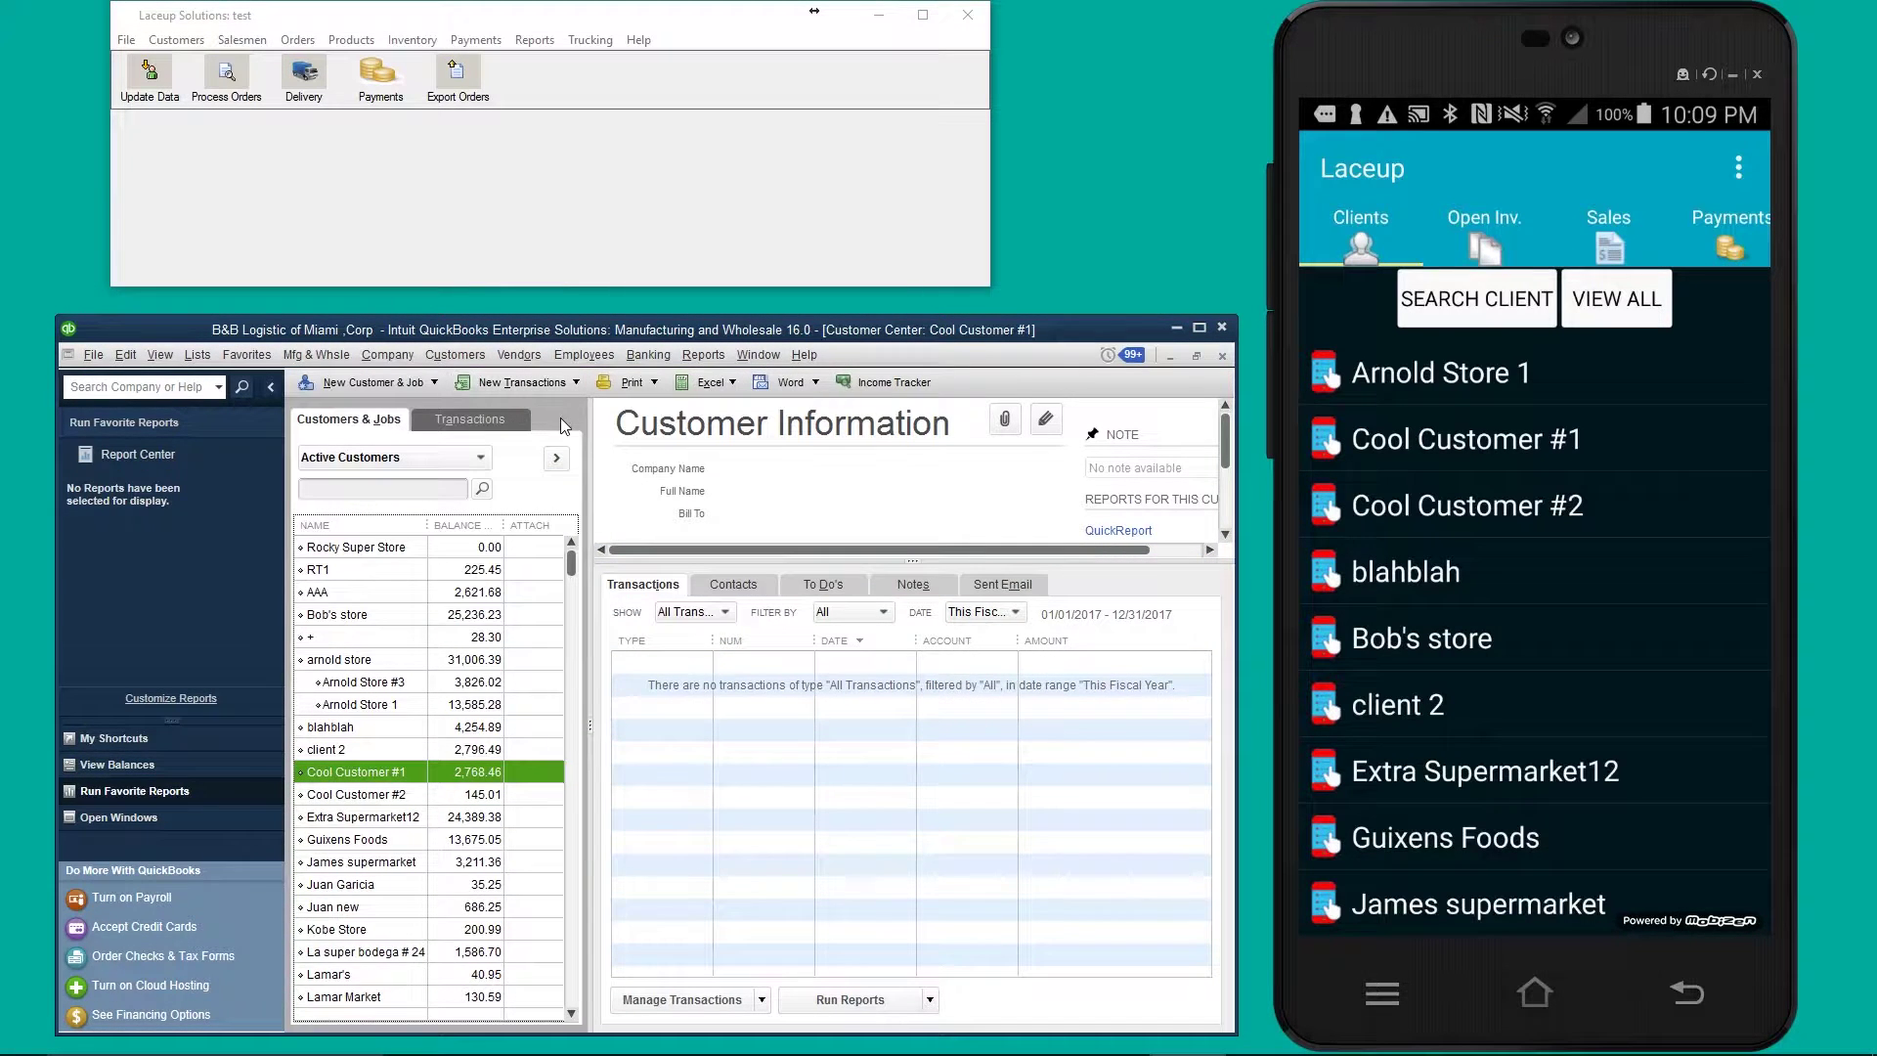
click(492, 774)
double_click(492, 772)
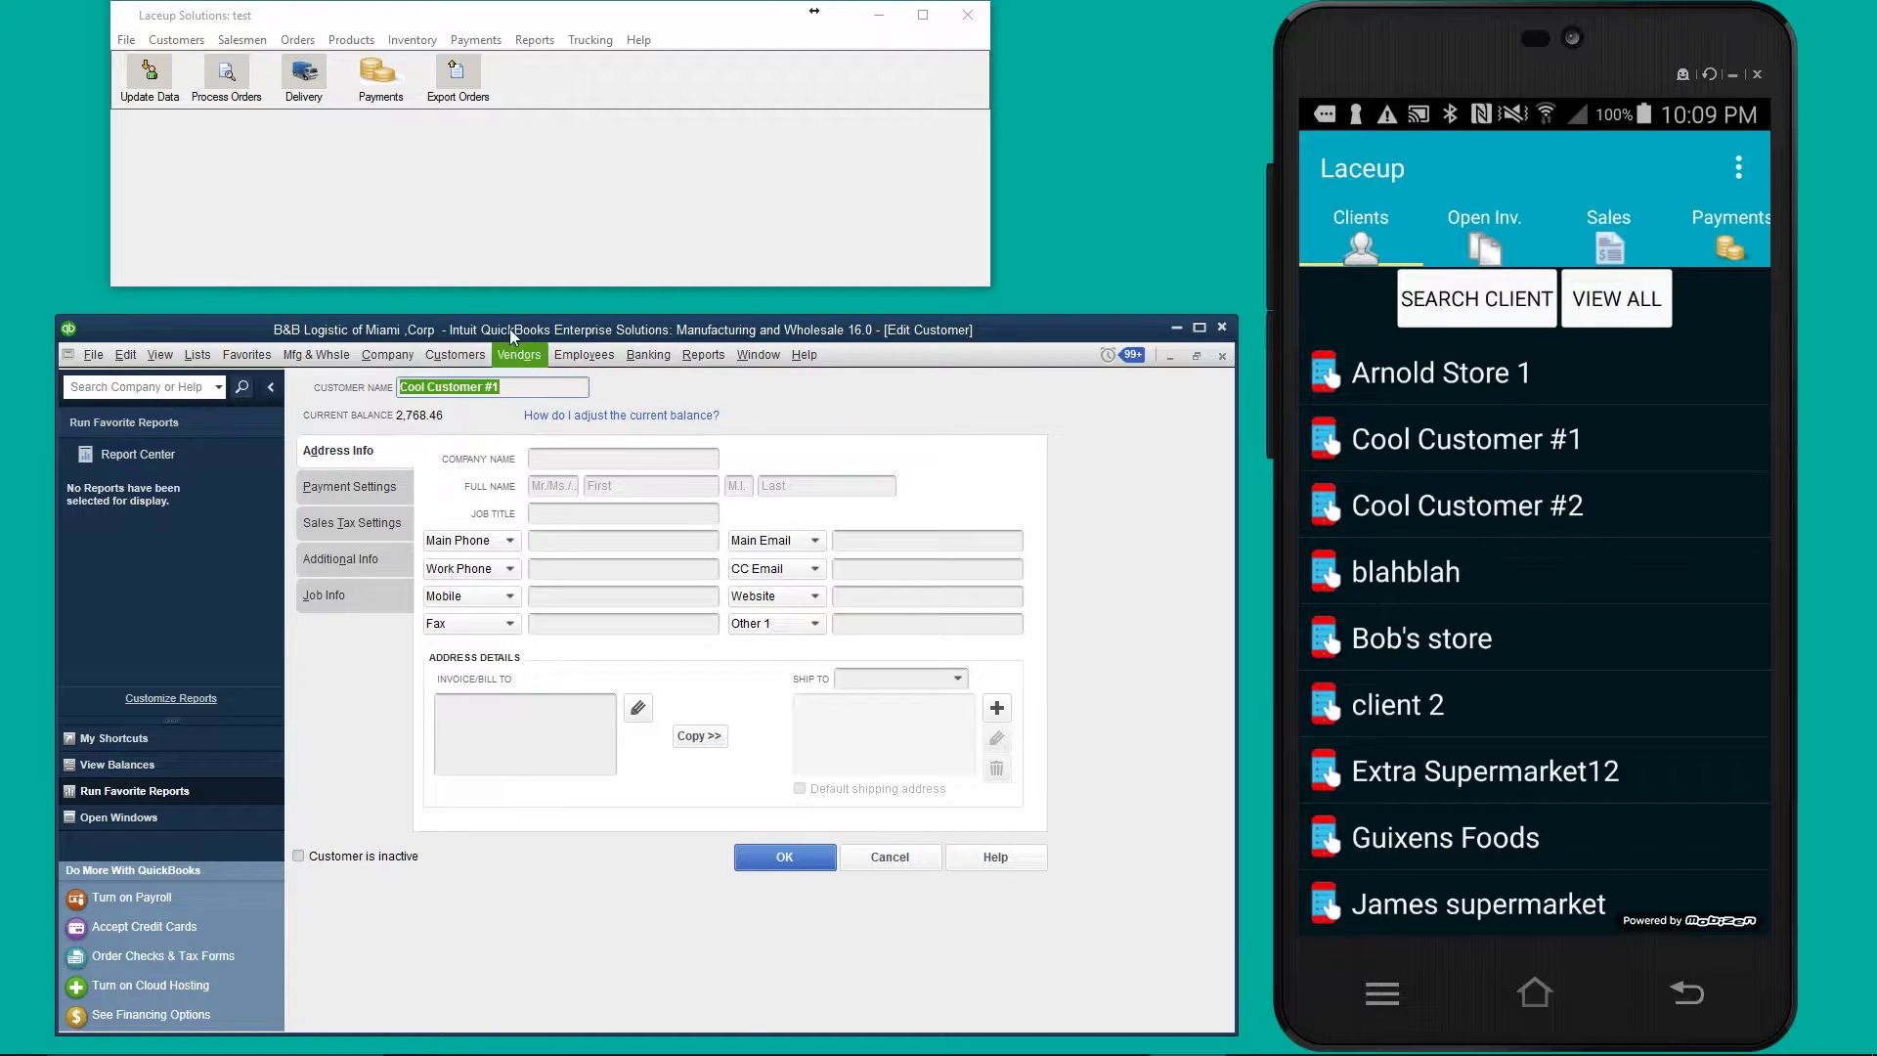
click(469, 354)
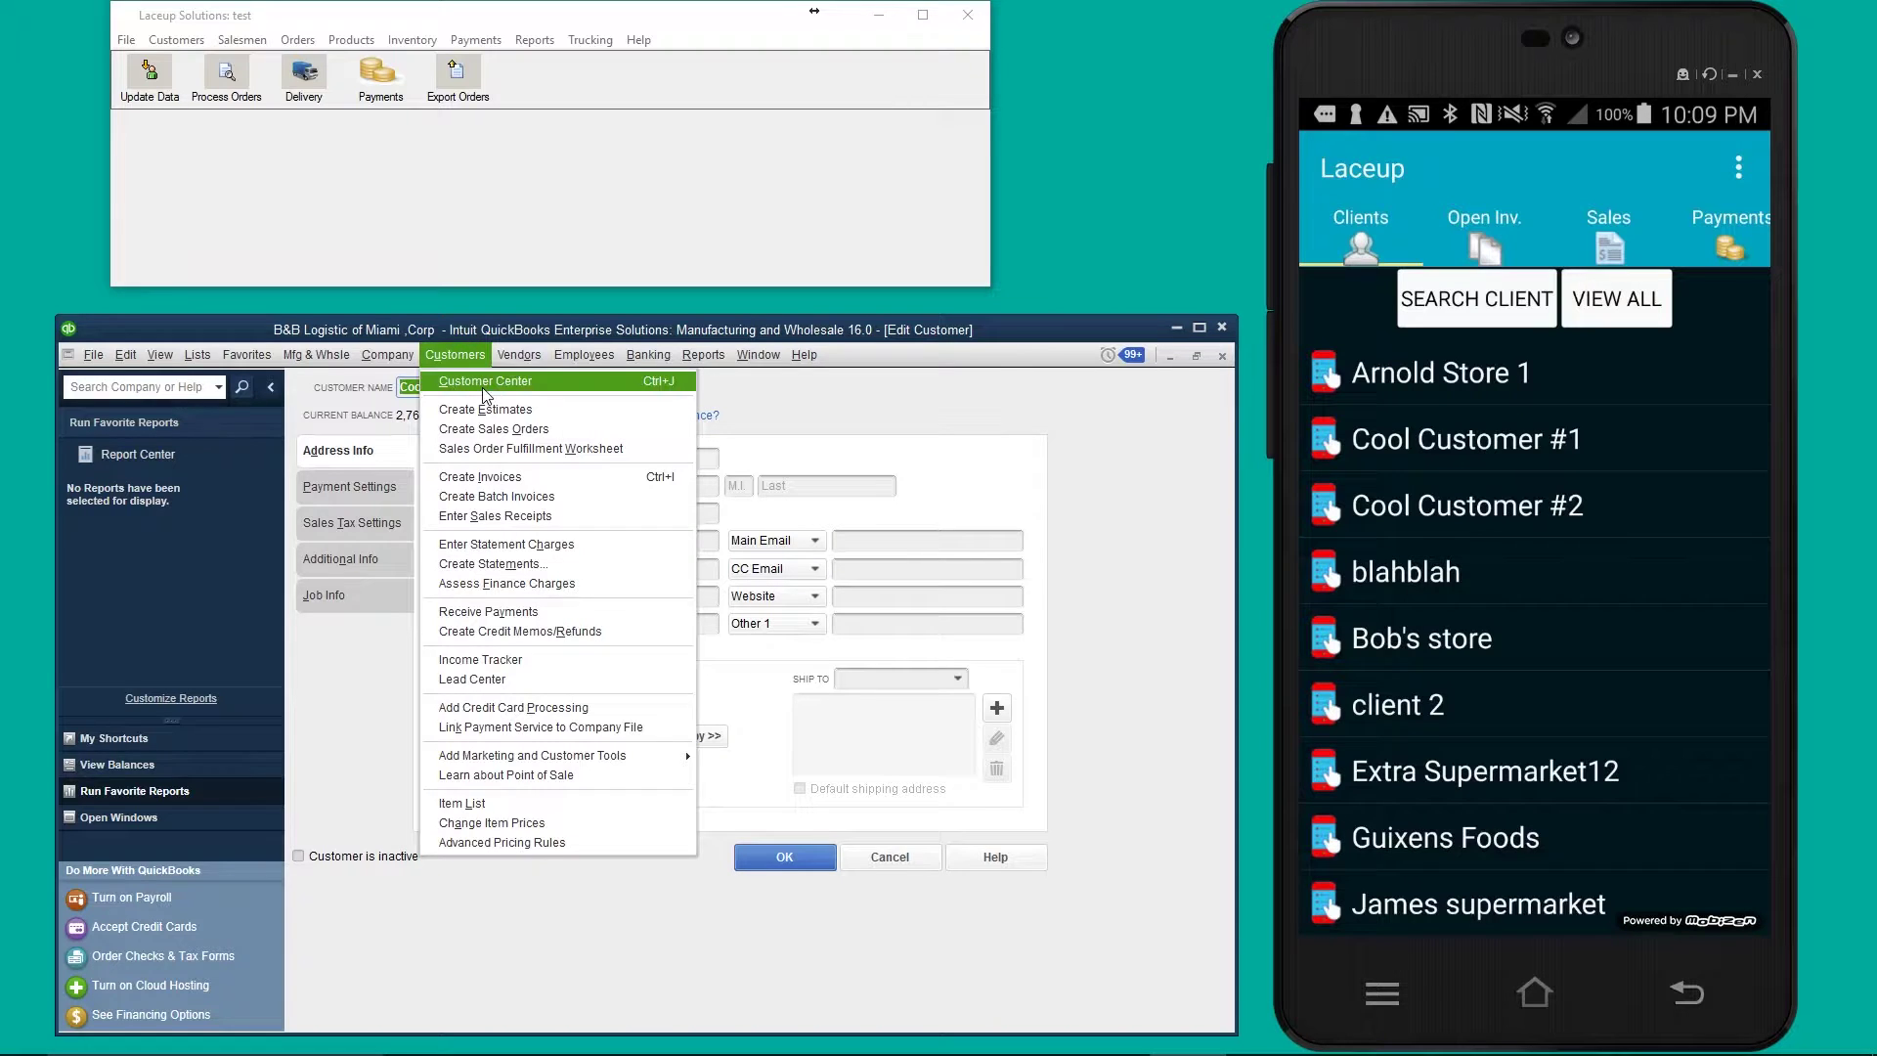
click(483, 383)
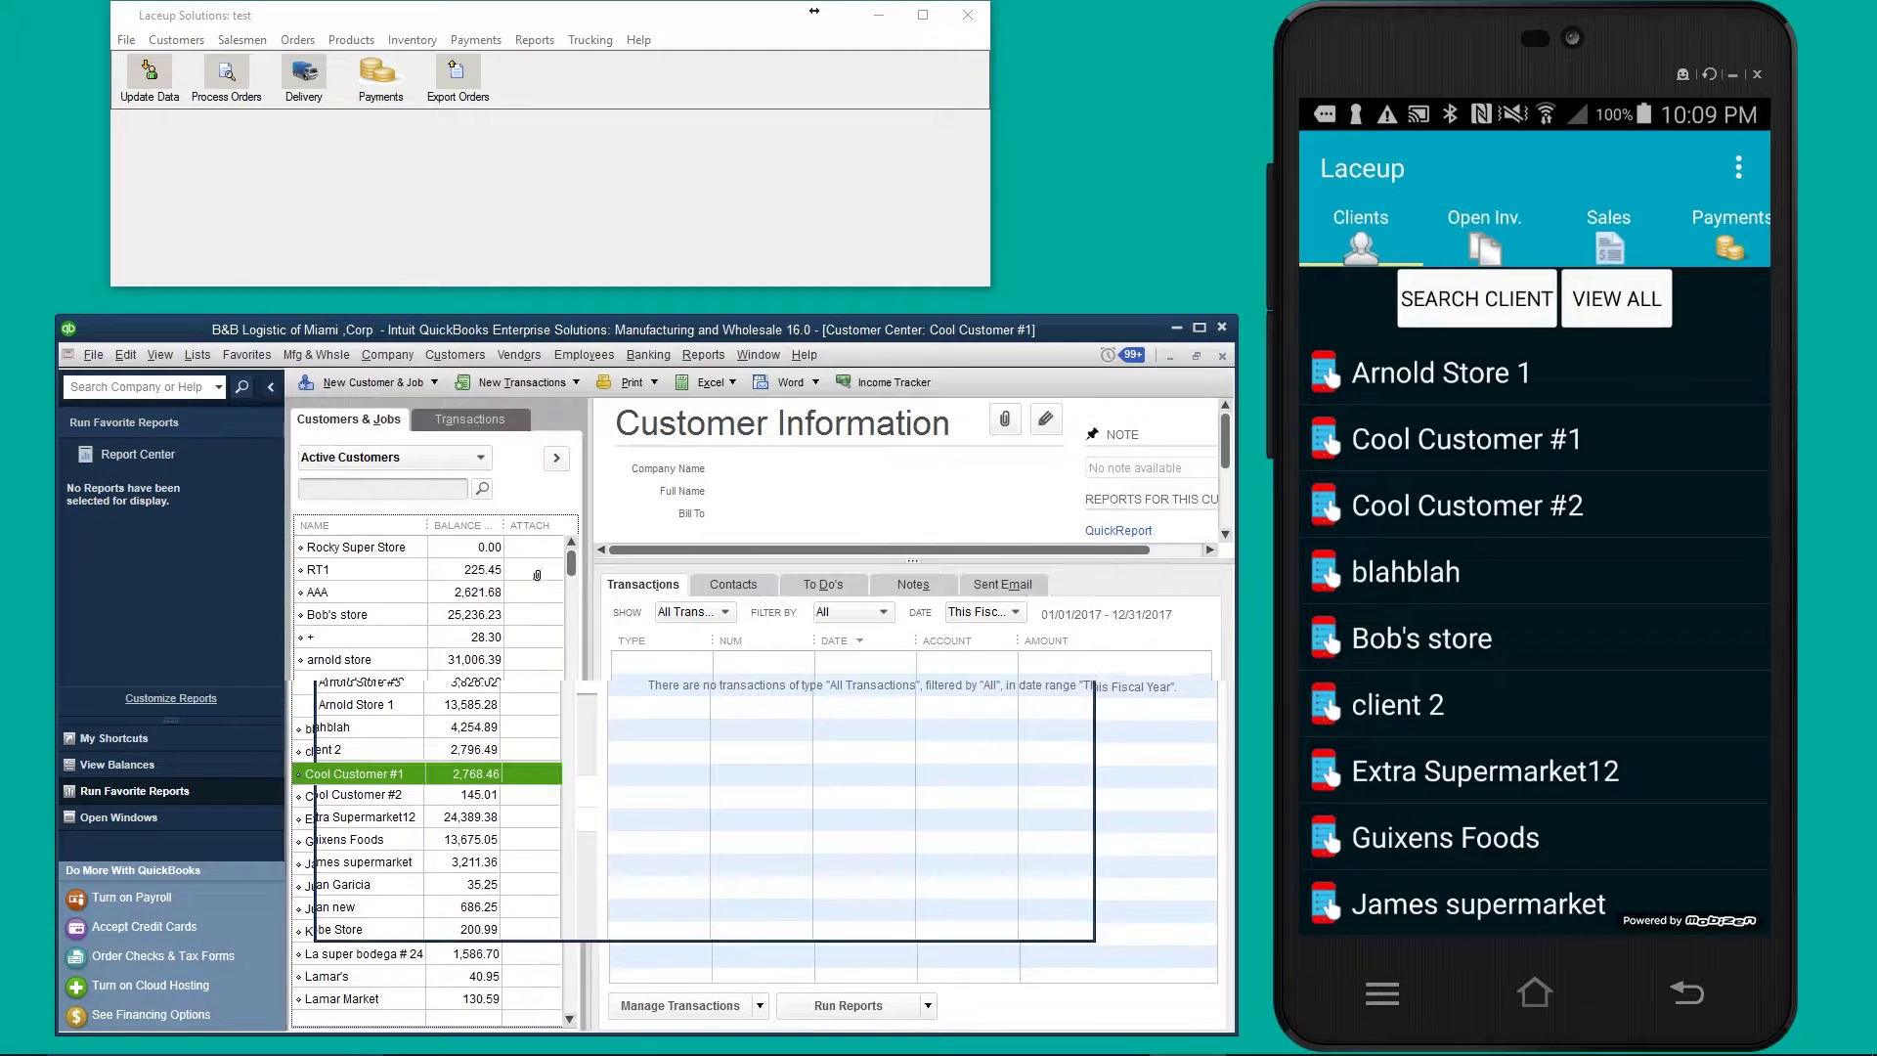
click(499, 771)
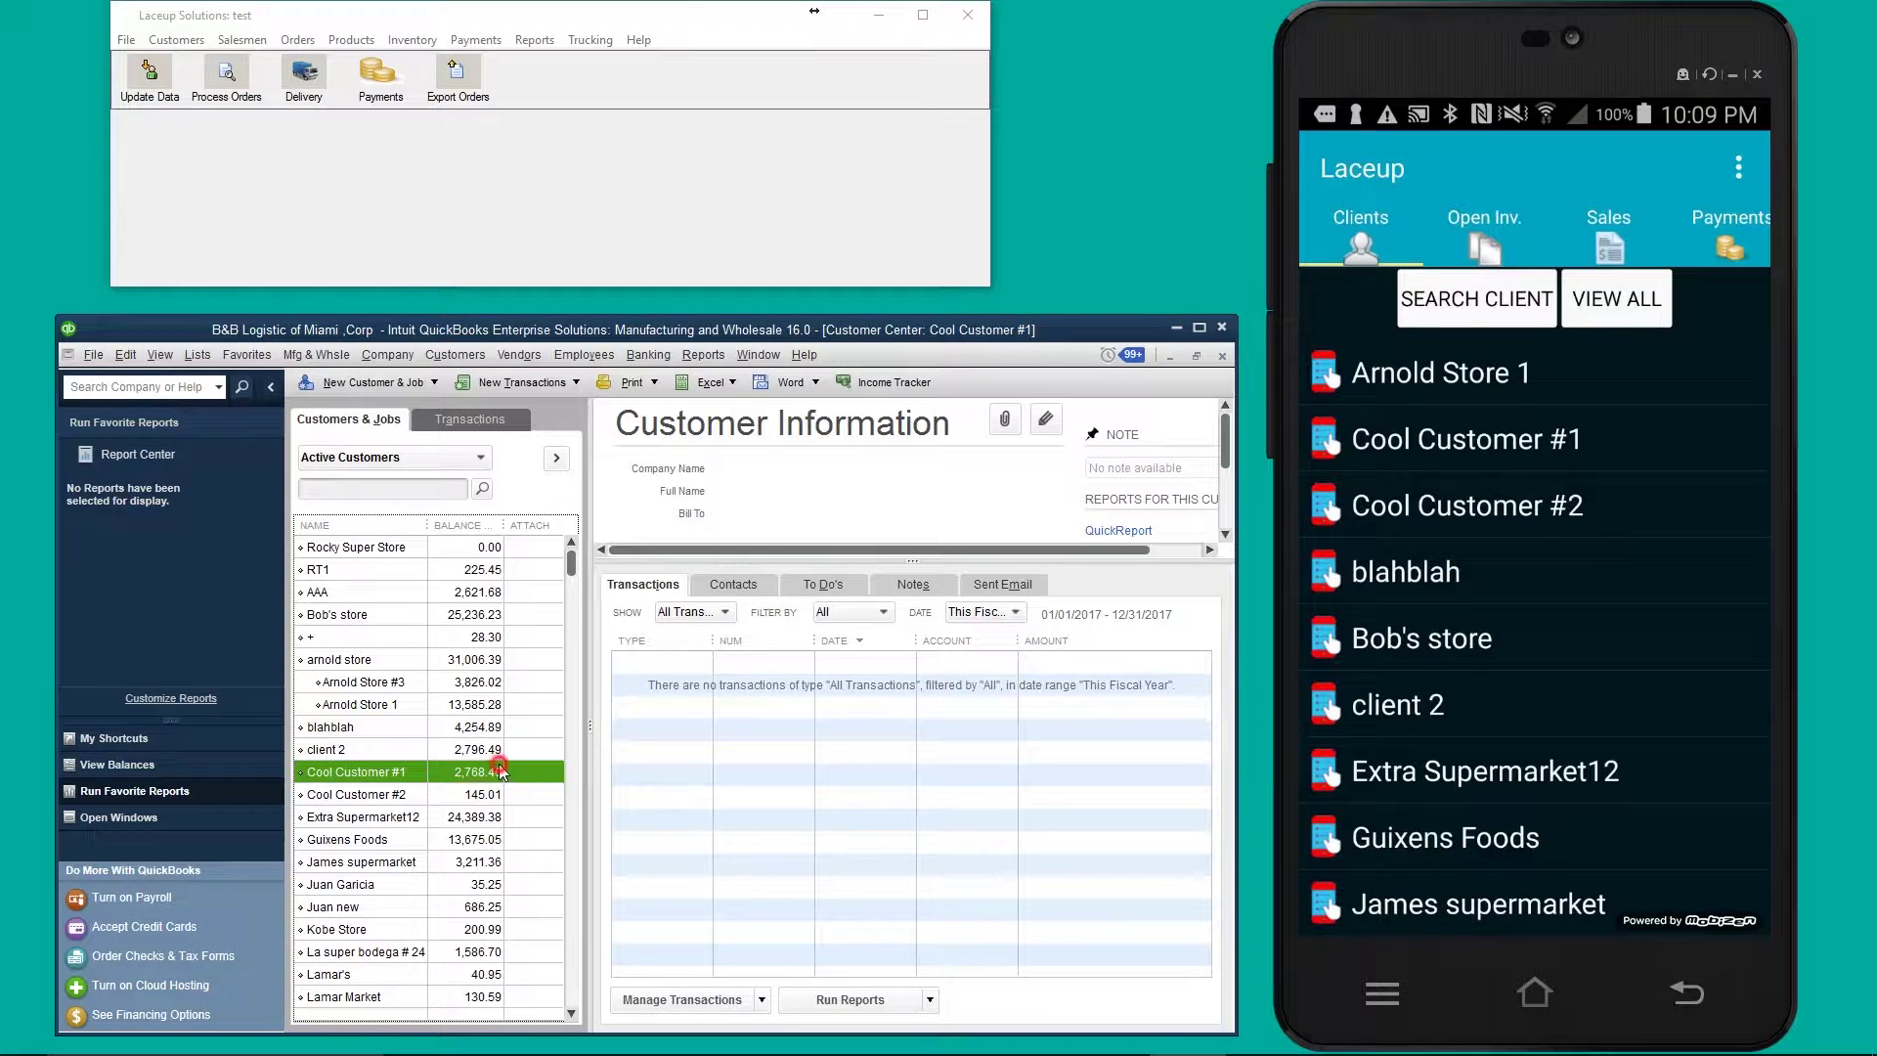
double_click(498, 771)
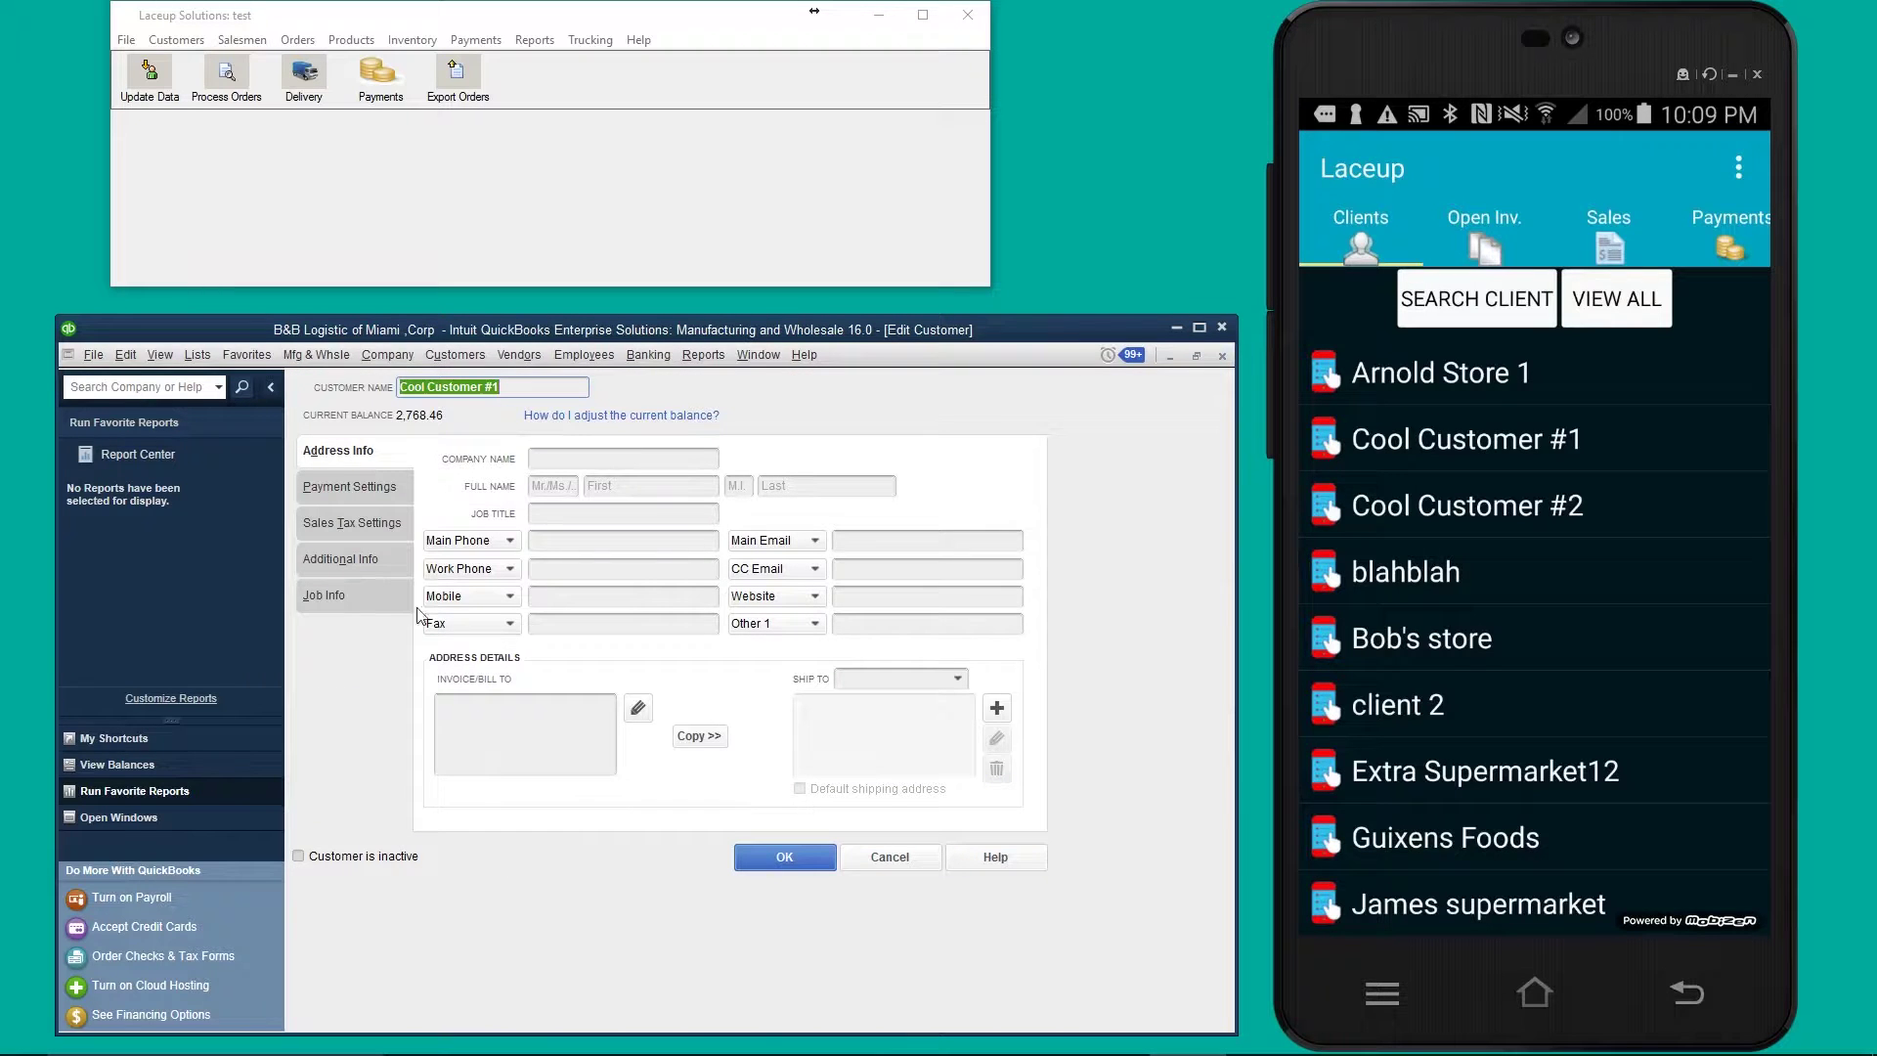
- Assign the tax code Tax and the tax item Nevada Tax Test to Cool Customer #1, and save the record
click(367, 523)
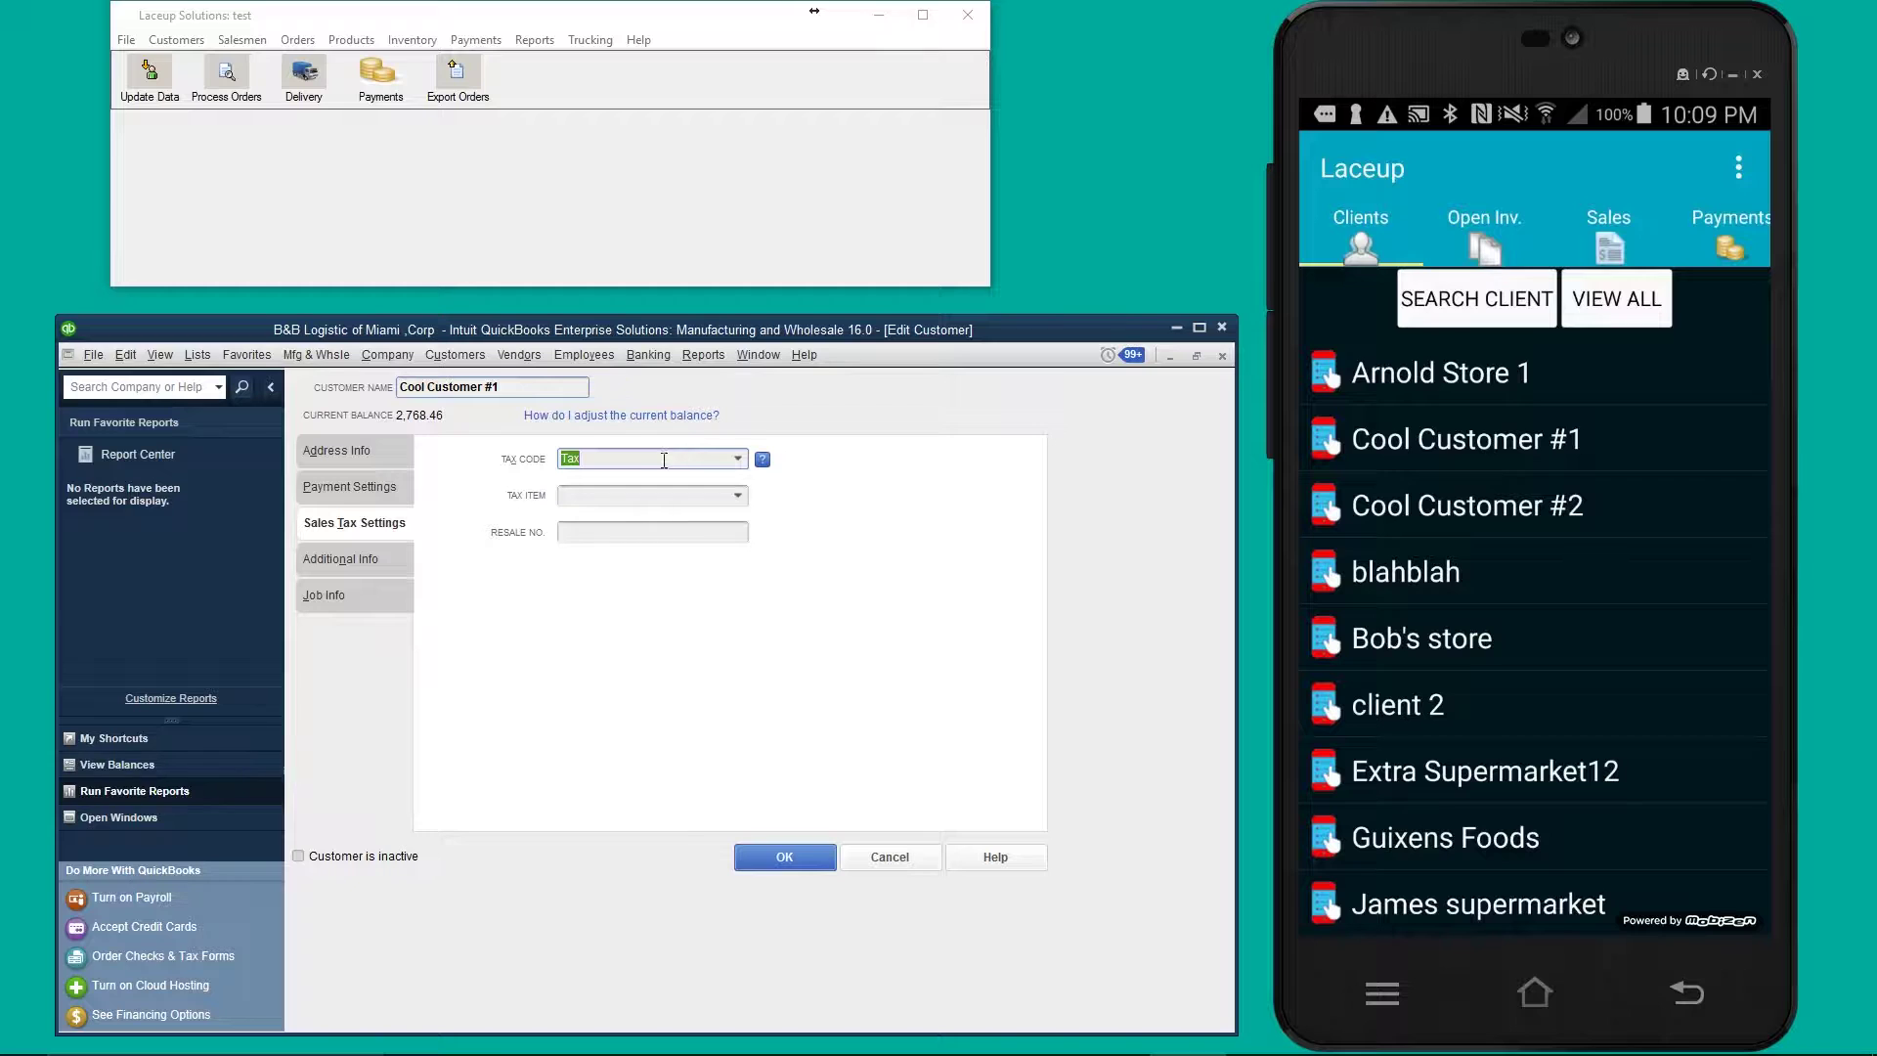
click(738, 460)
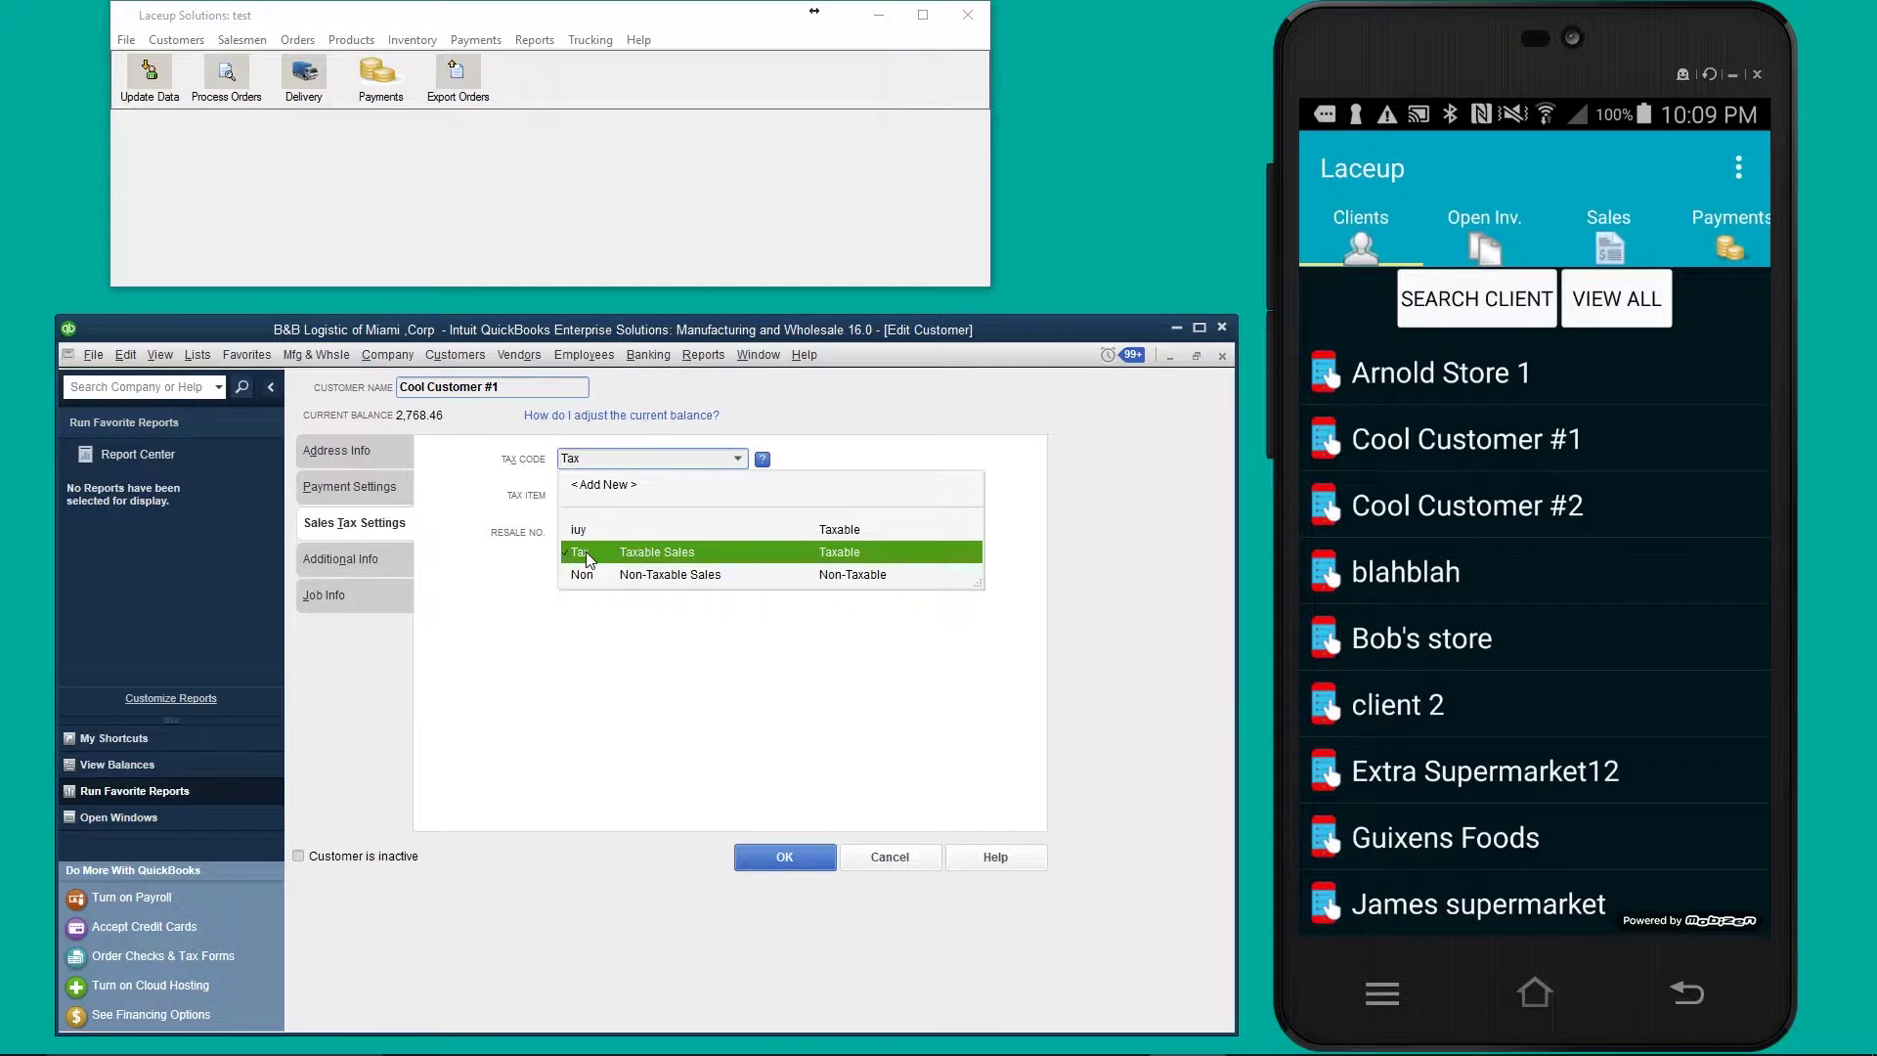
click(690, 560)
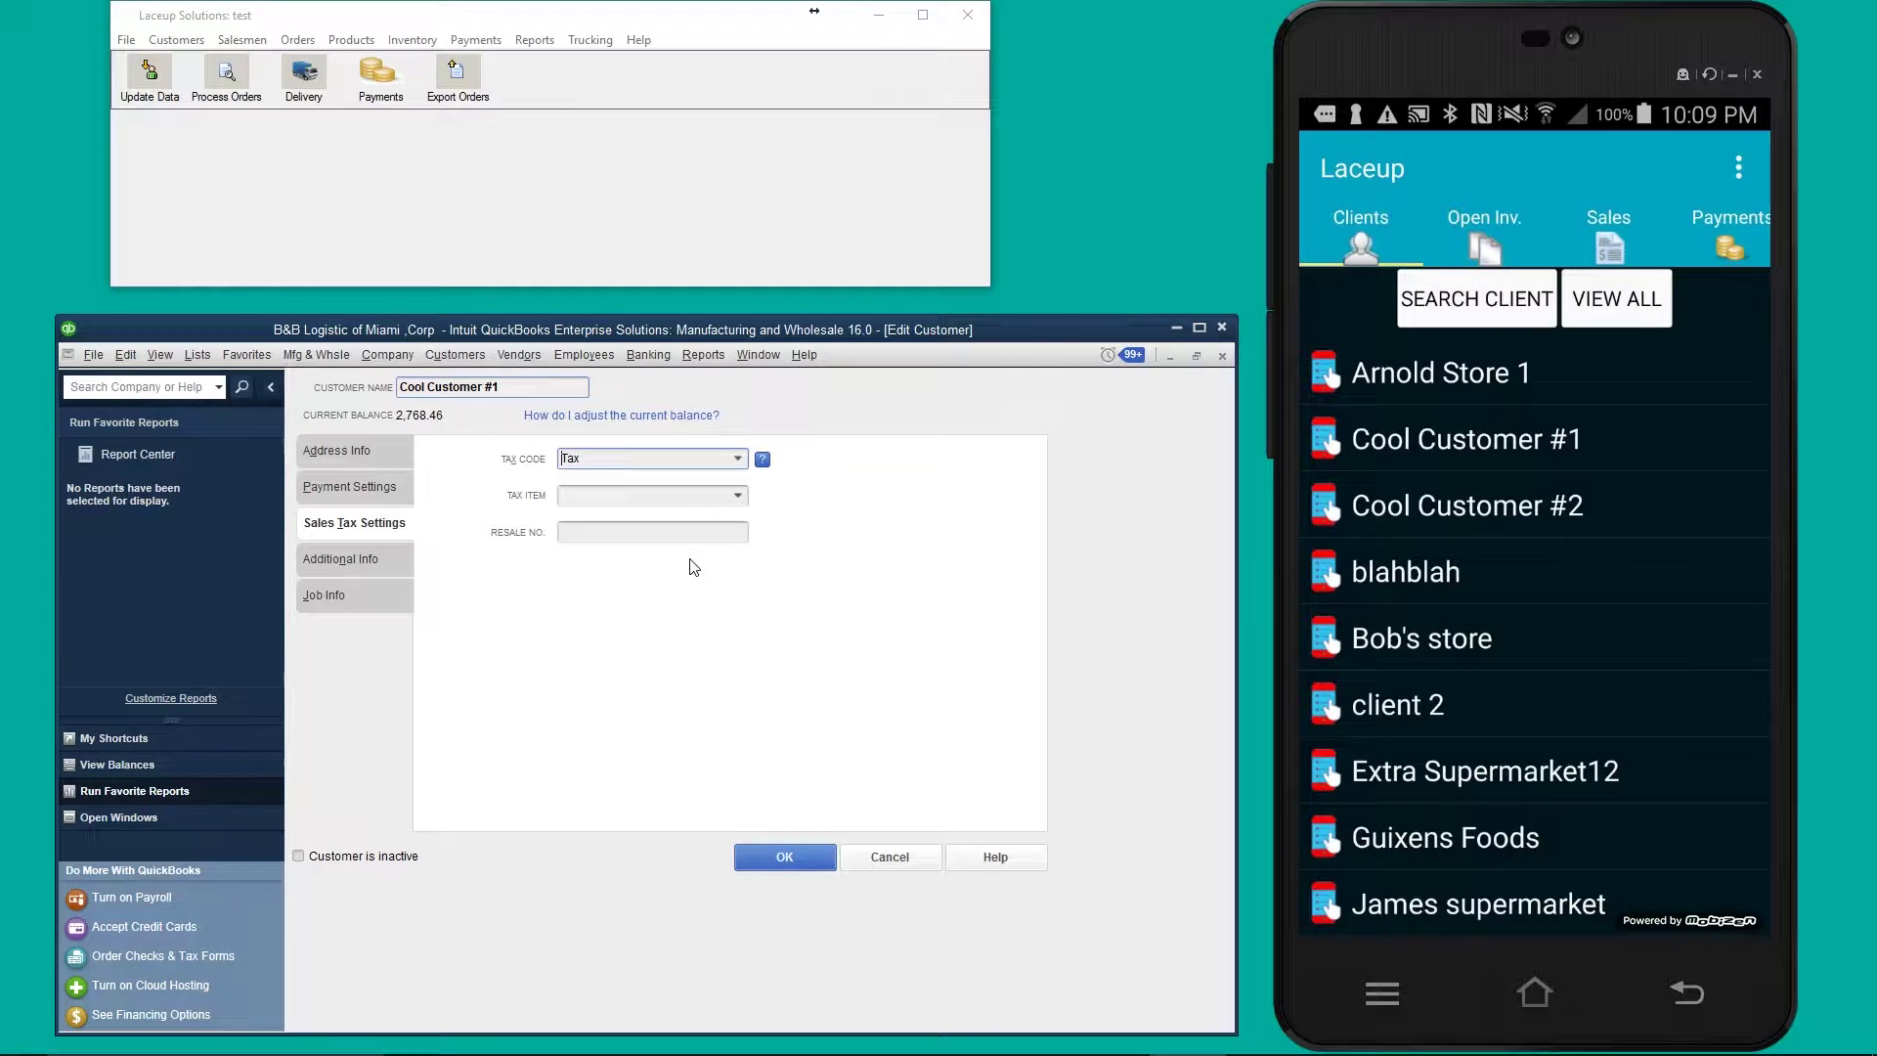
click(735, 499)
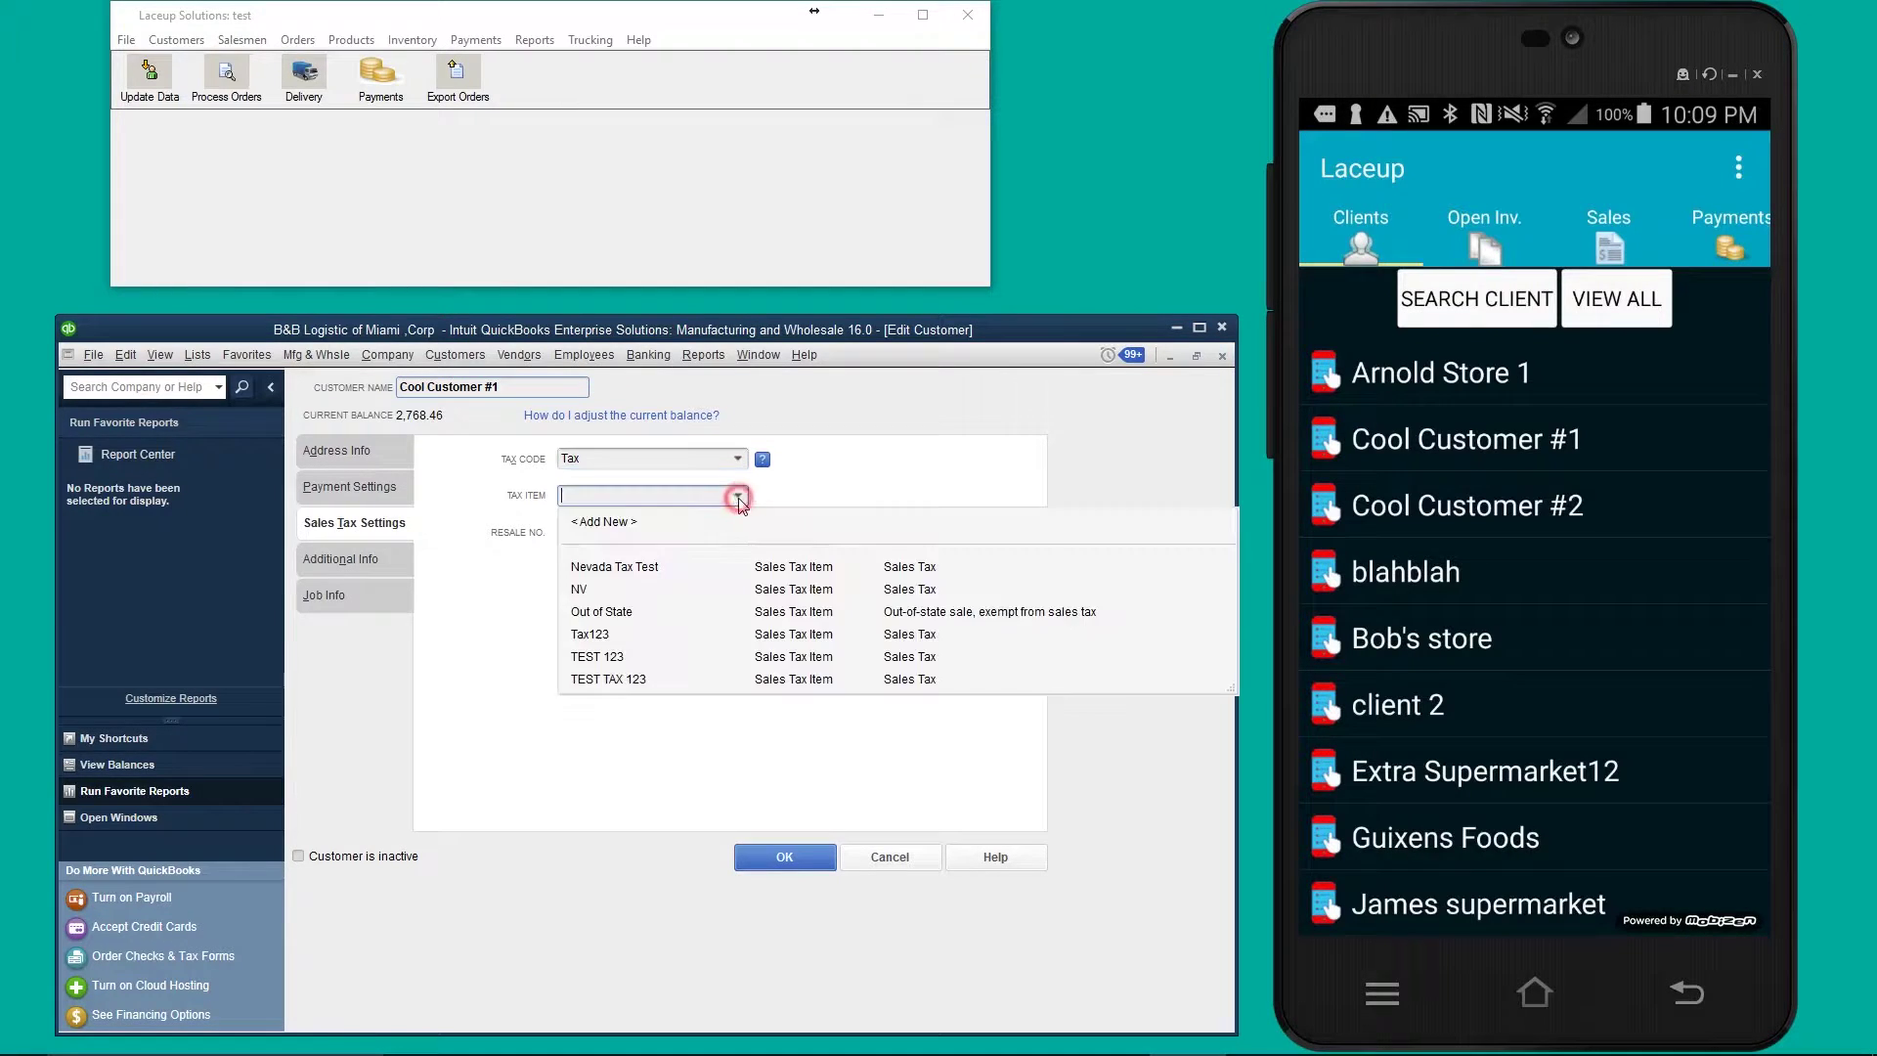
click(618, 570)
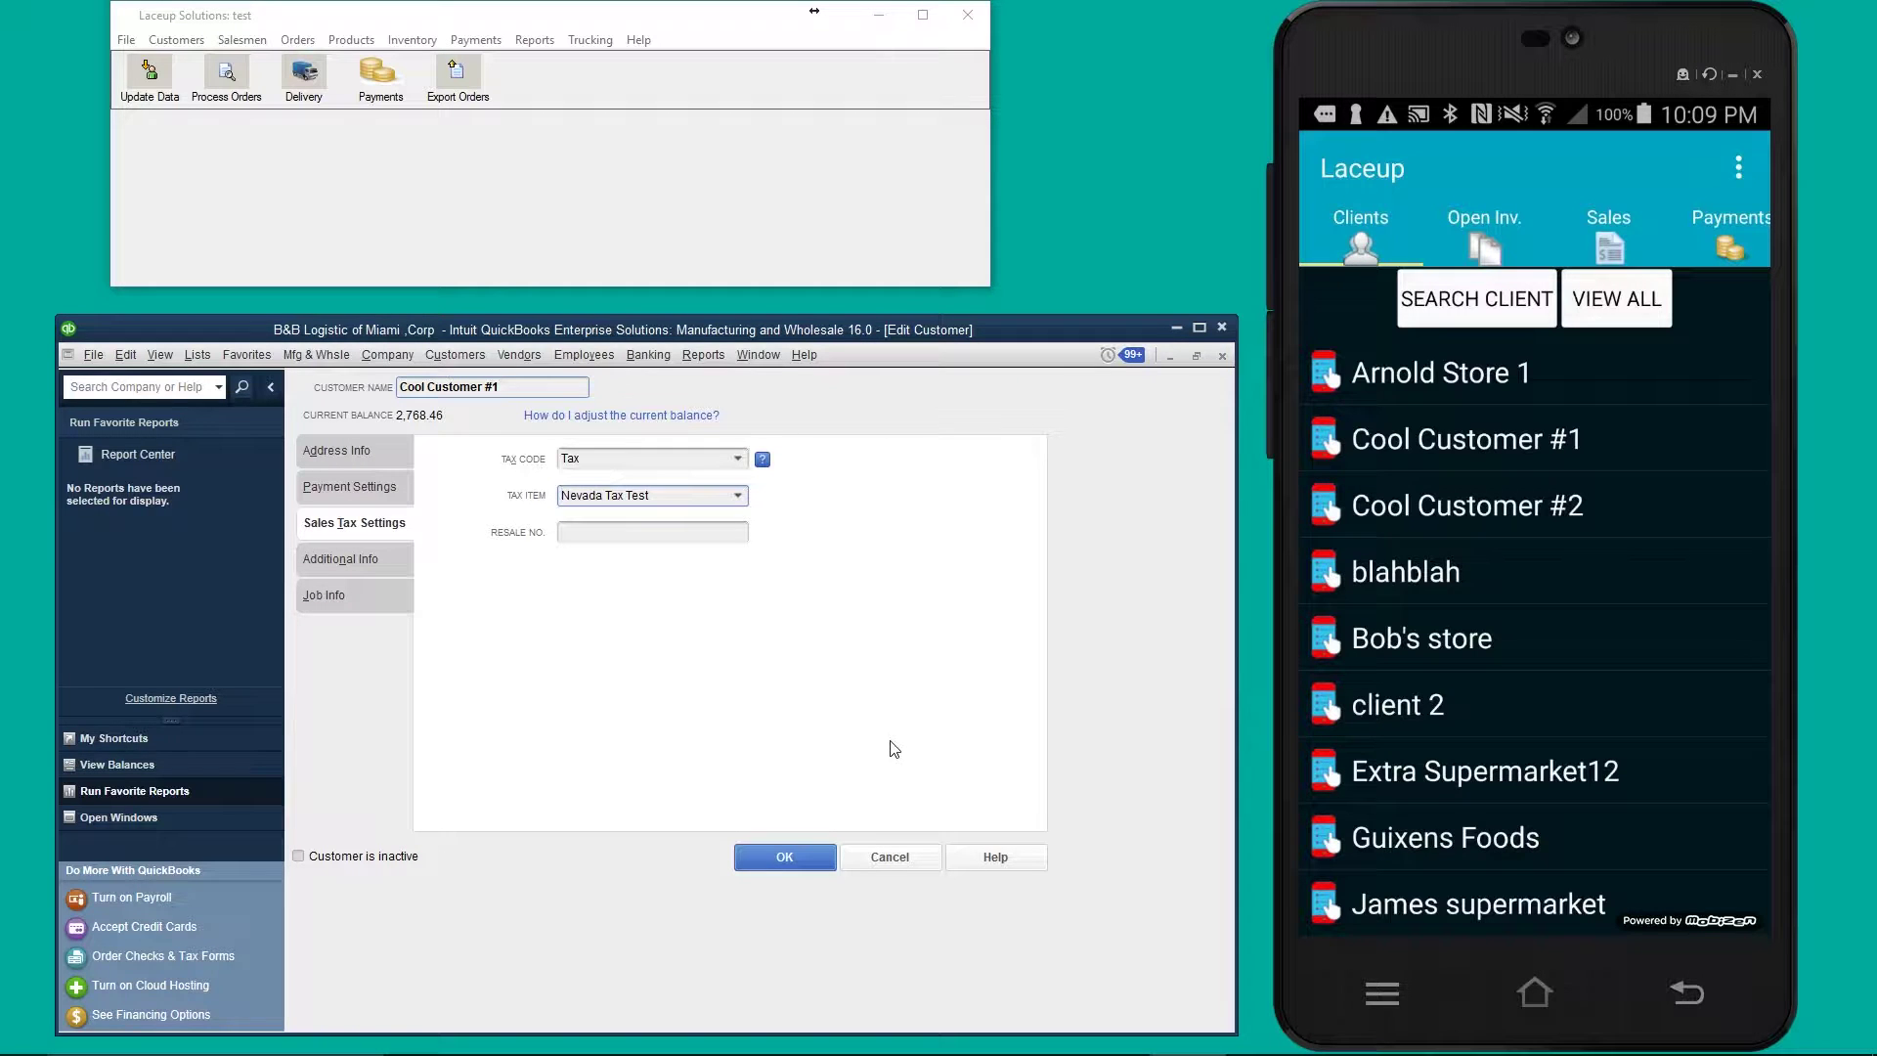
click(788, 857)
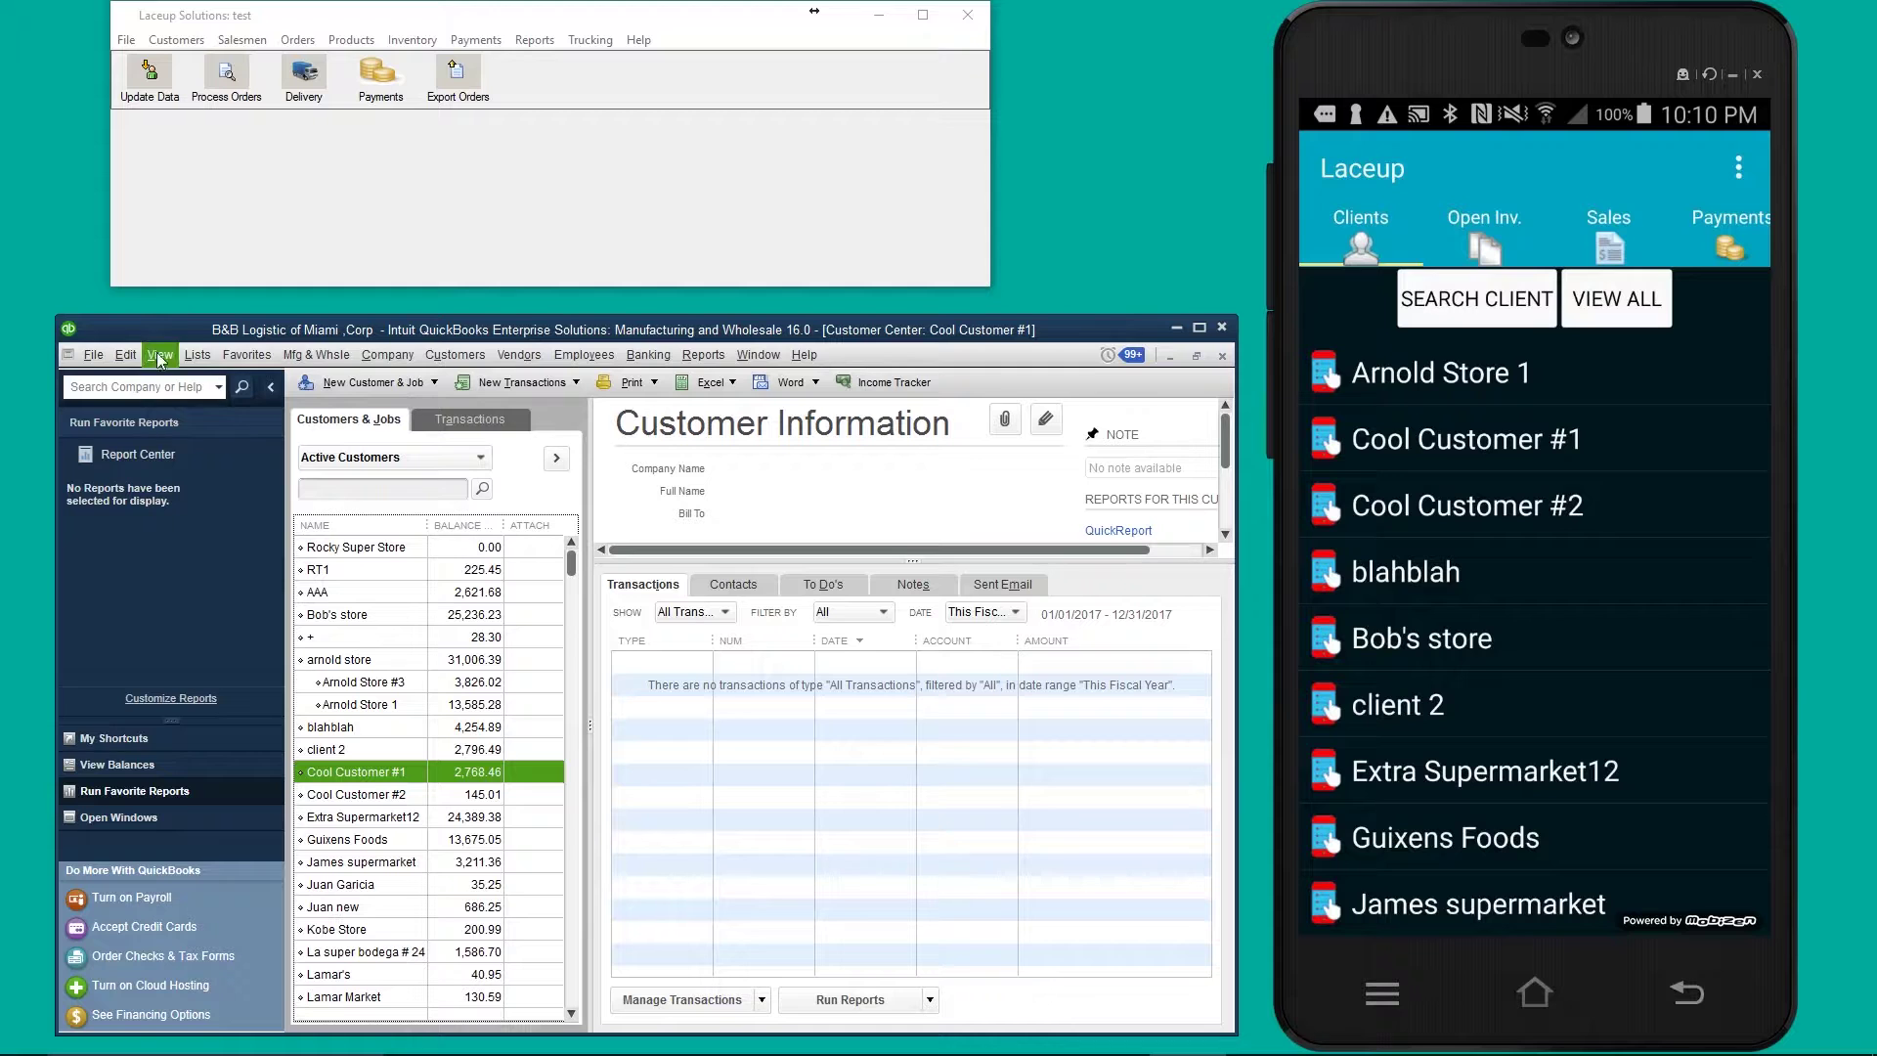
- Open the Arrowhead Bottle inventory item from the item list and check its sales tax code
click(198, 355)
click(229, 396)
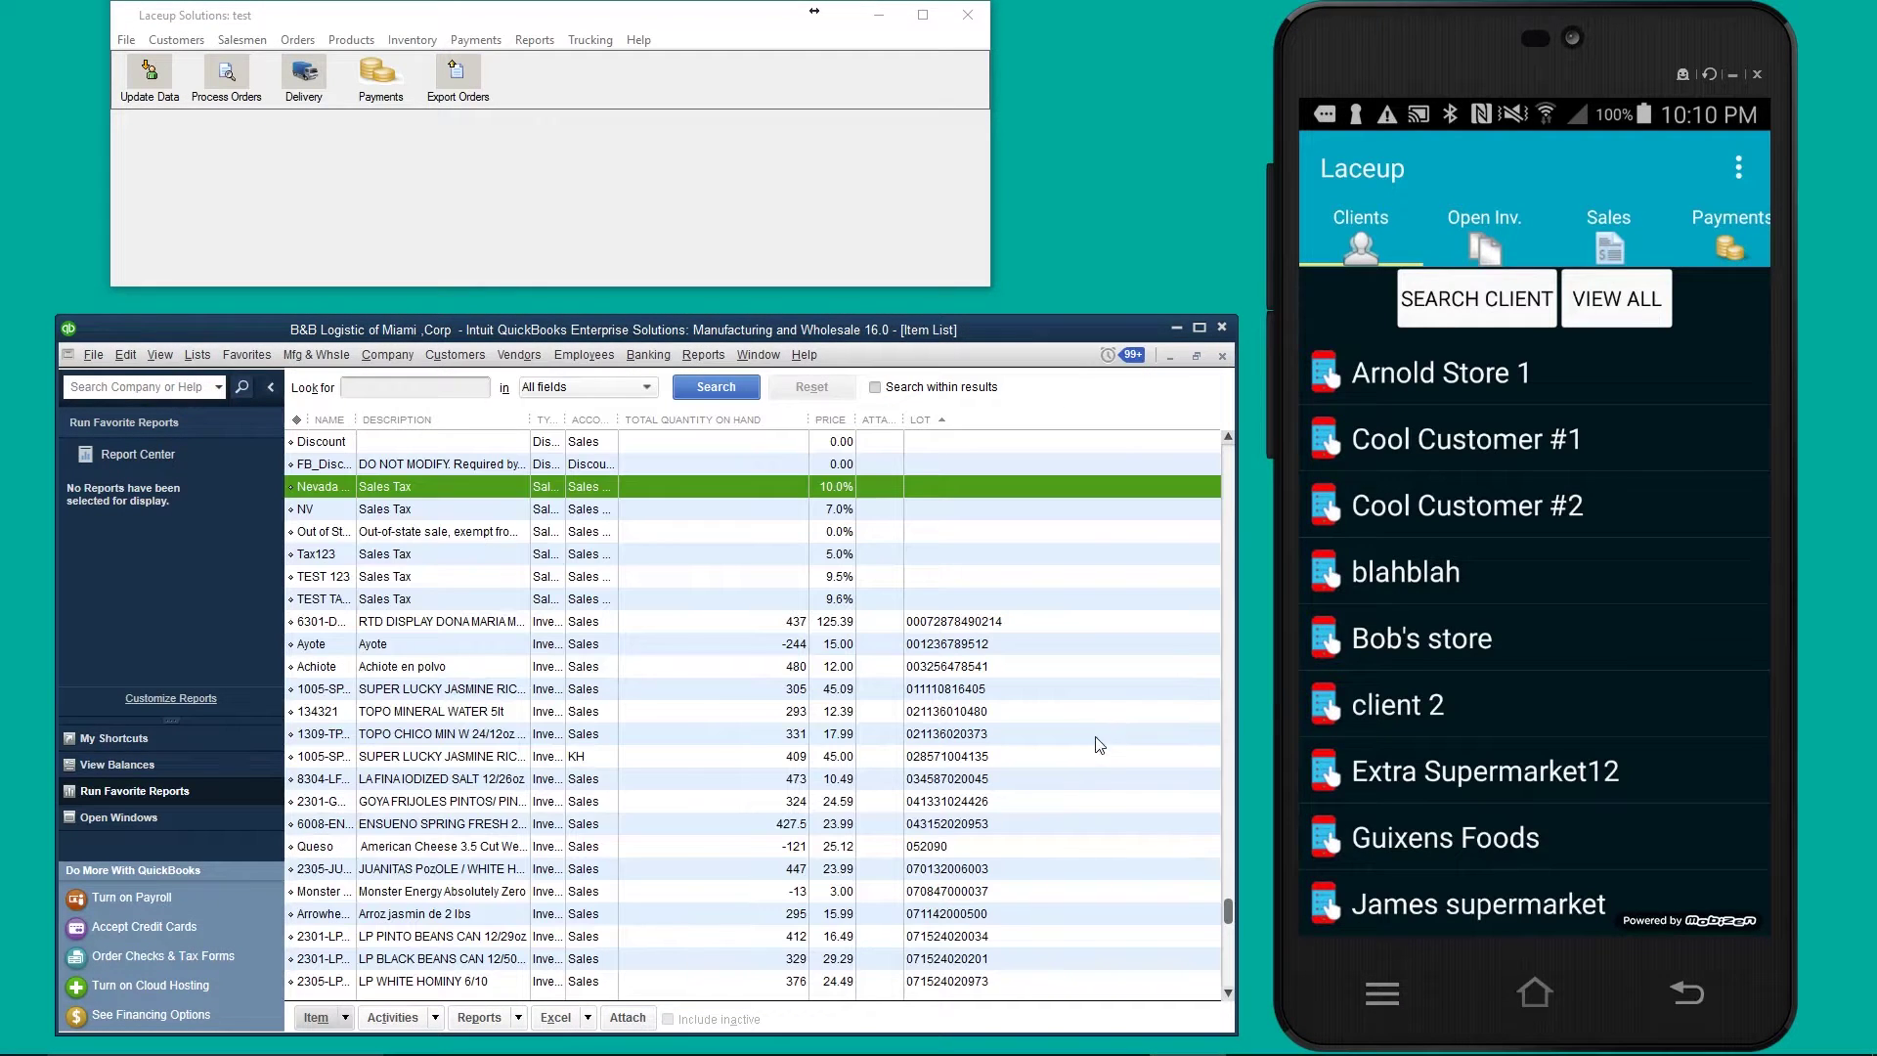
scroll(706, 921, down, 5)
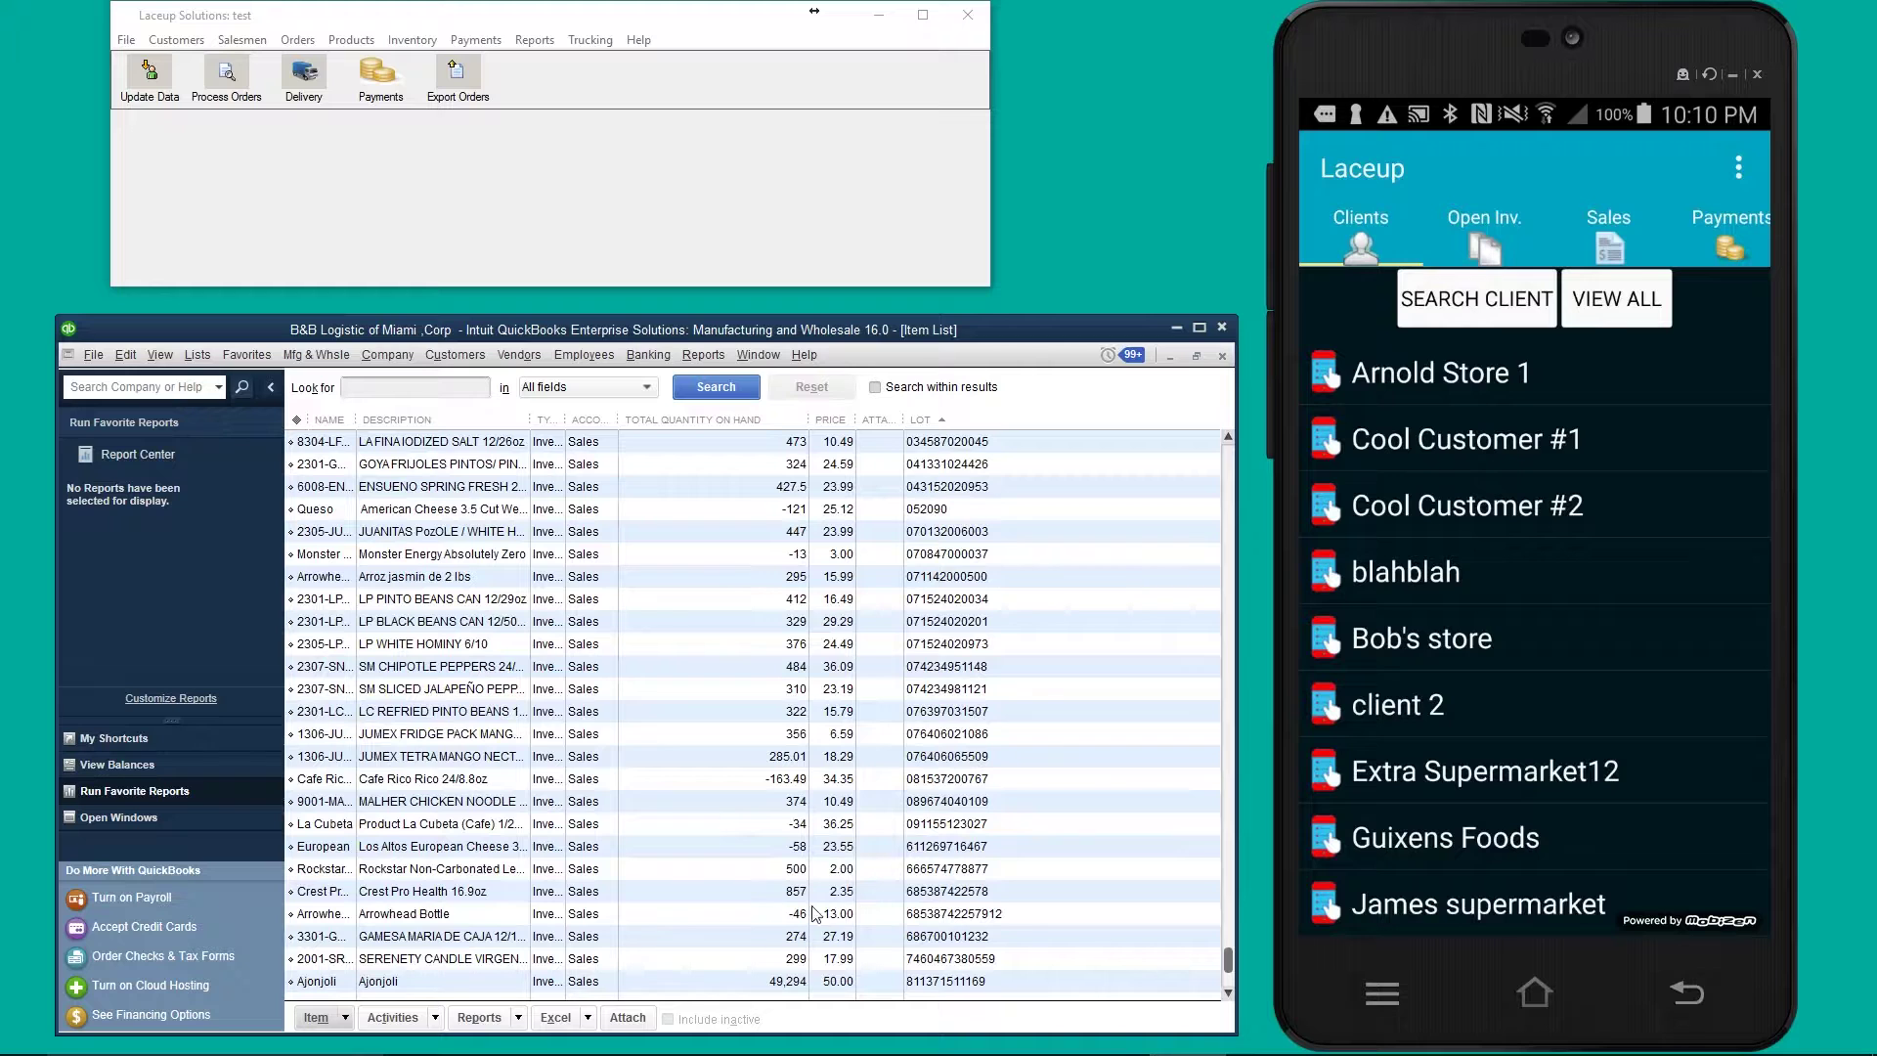
double_click(424, 913)
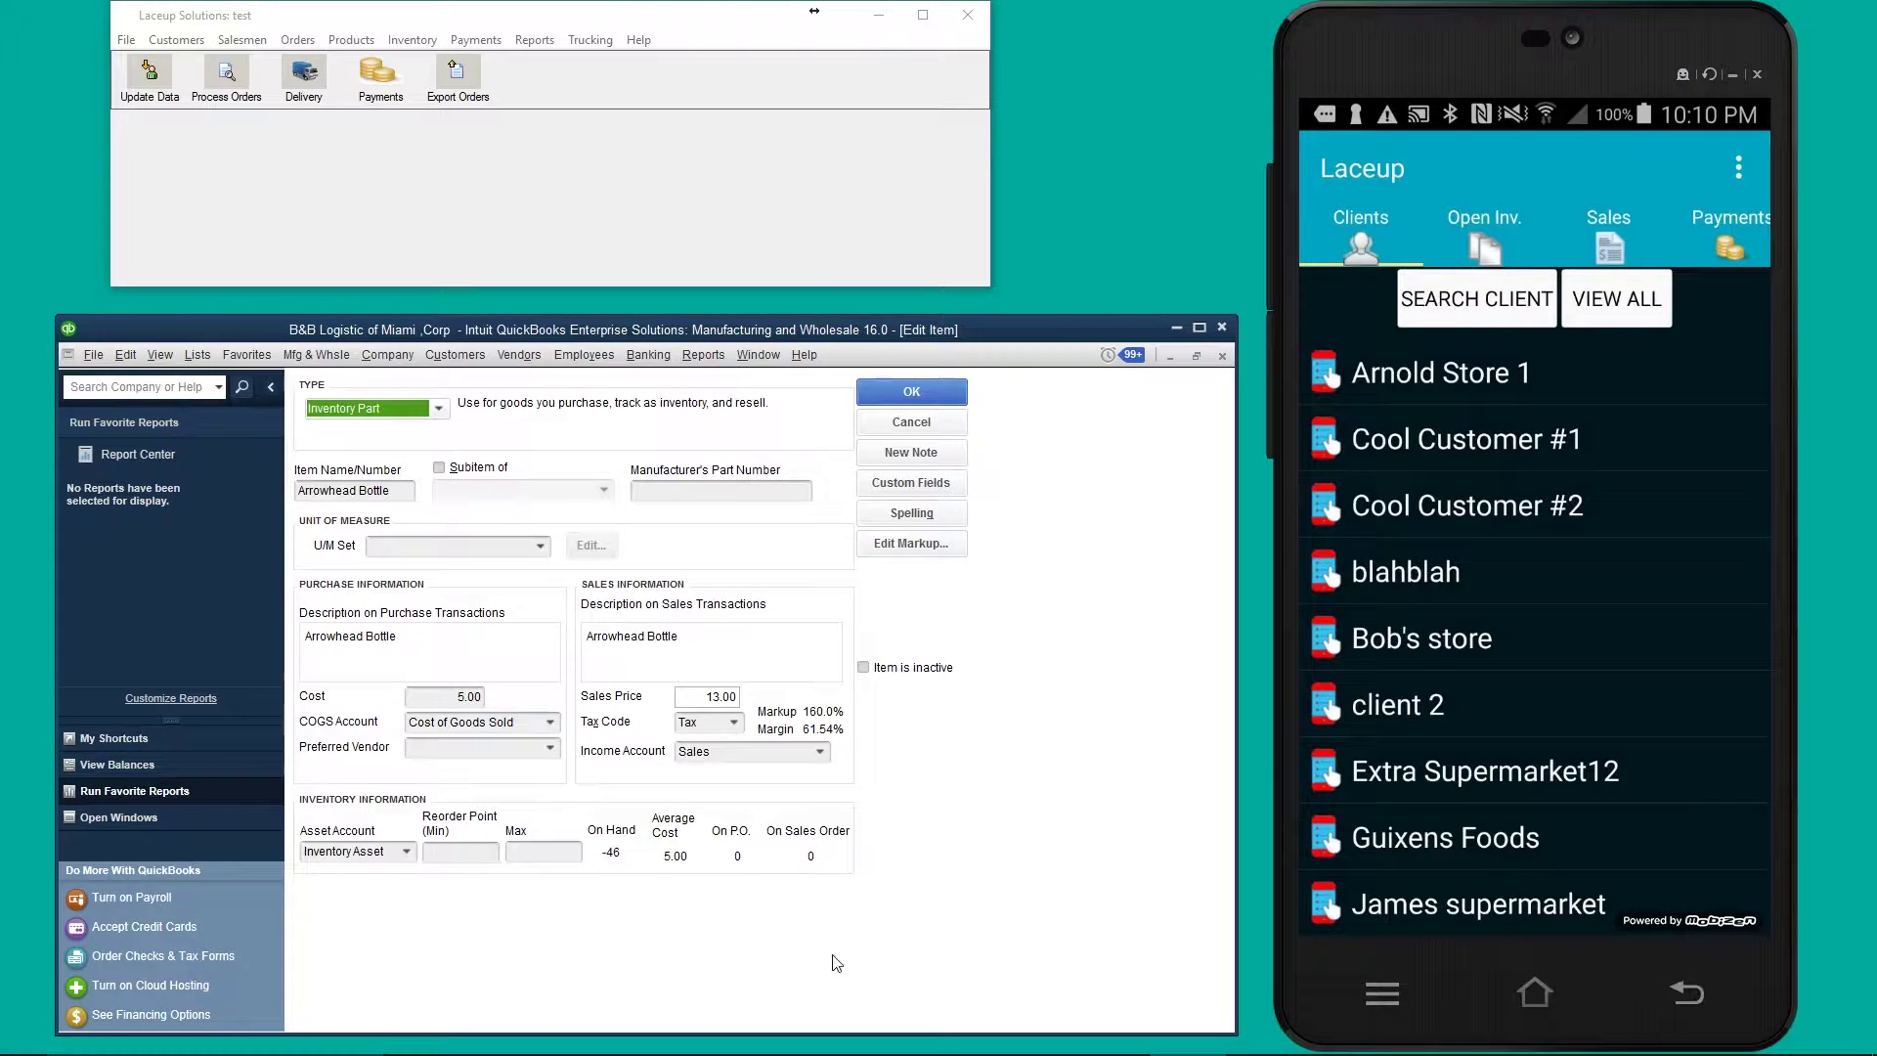
click(706, 721)
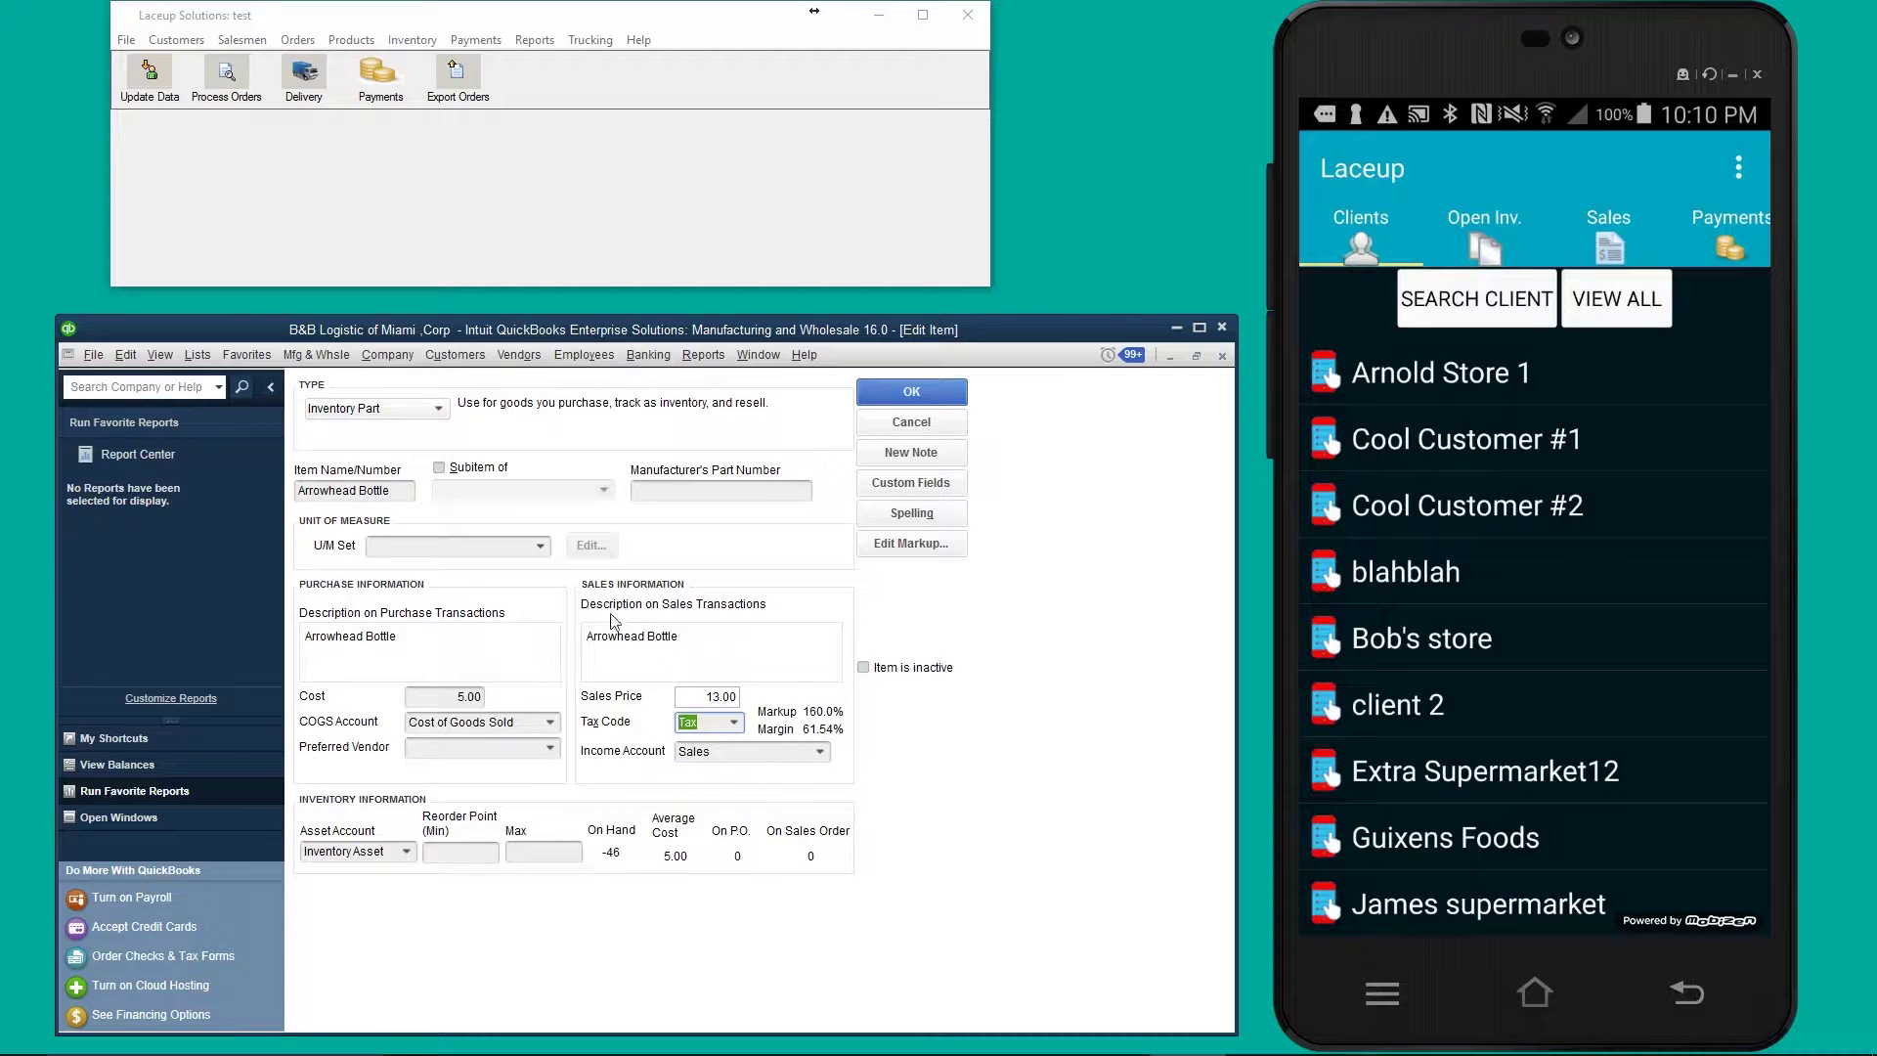
- Create a new invoice for Cool Customer #1
click(460, 355)
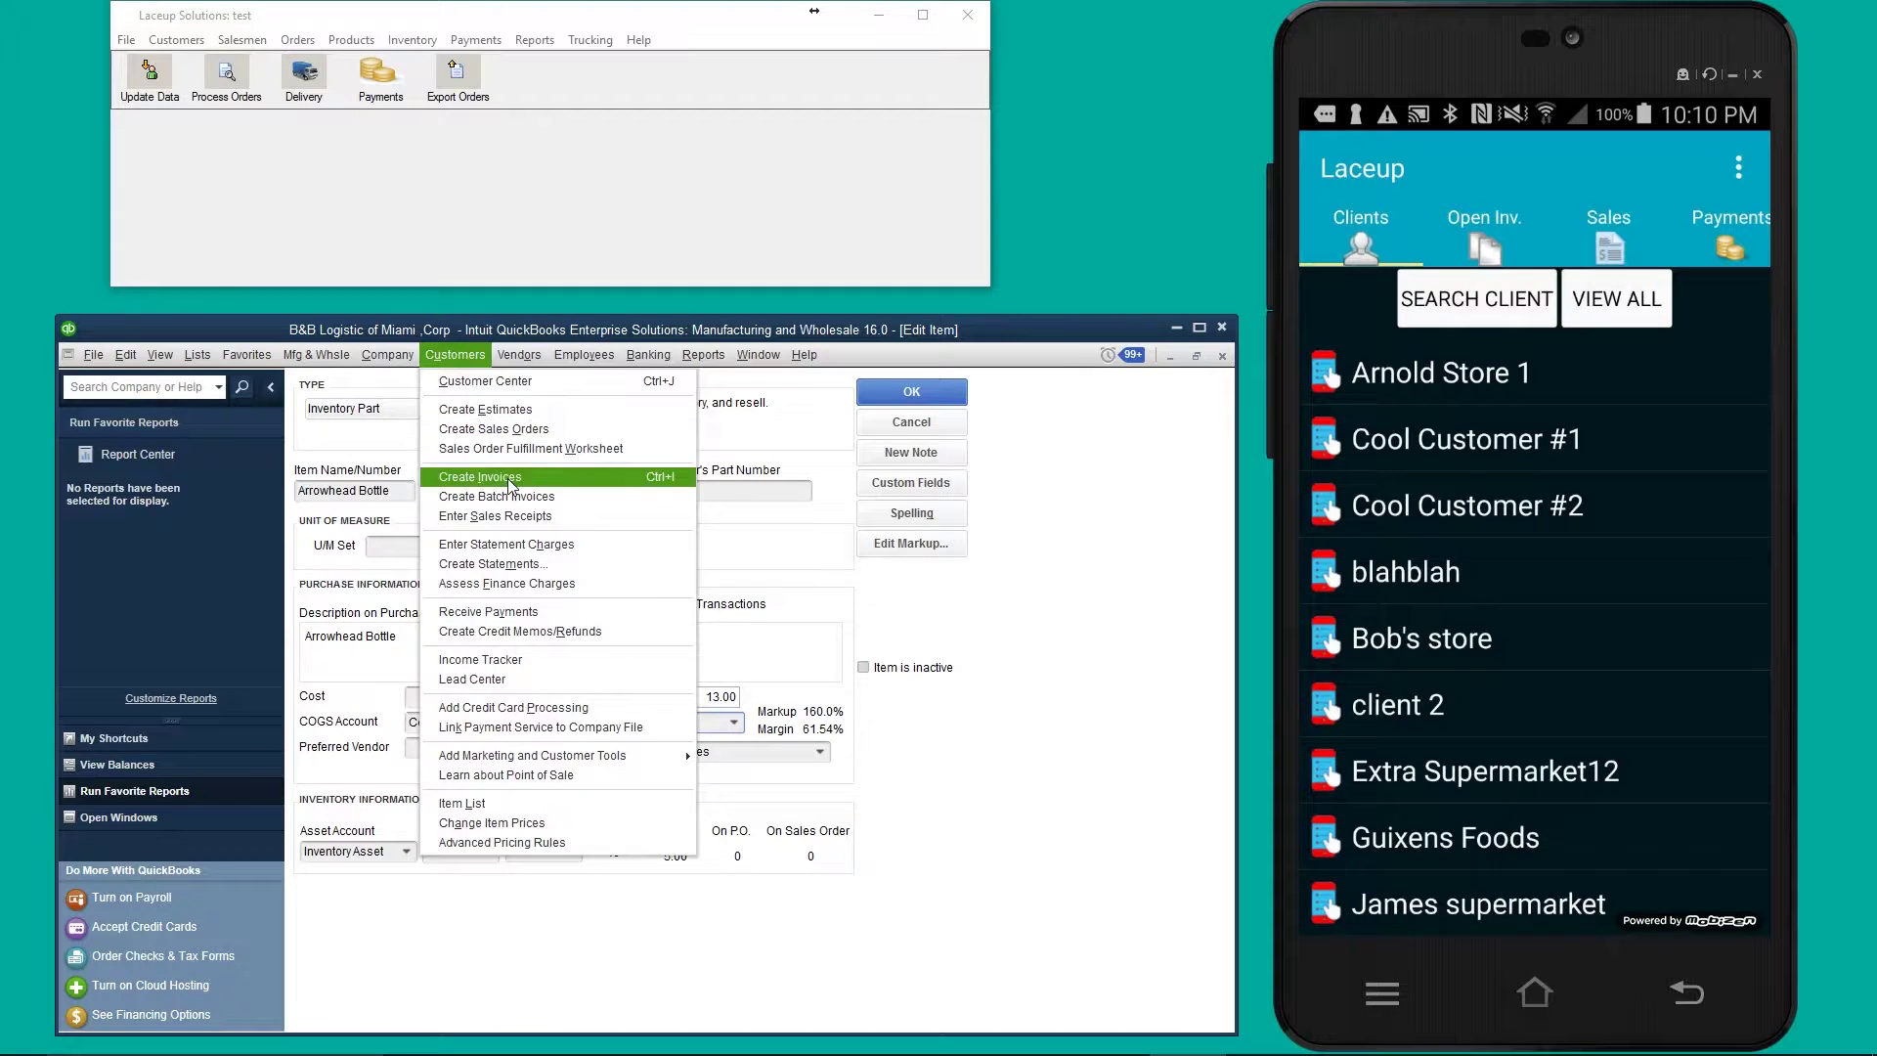
click(469, 470)
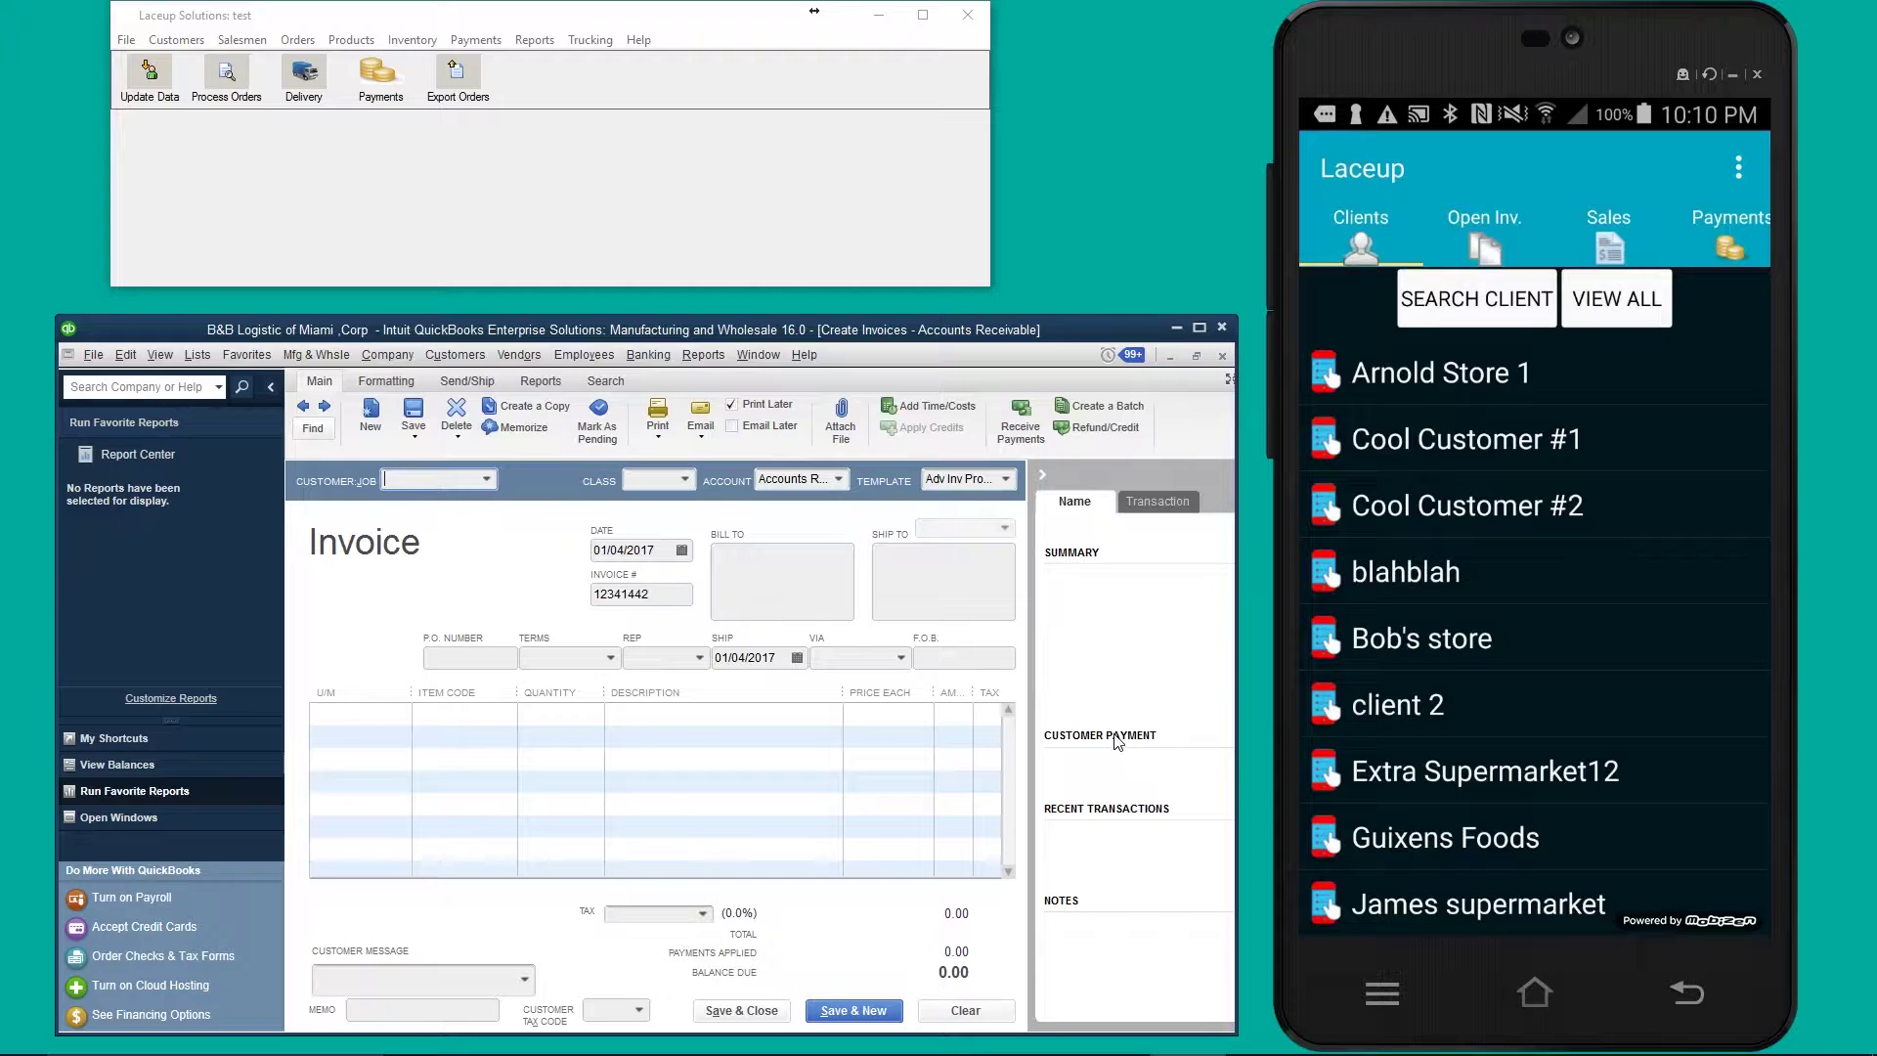
text(coo)
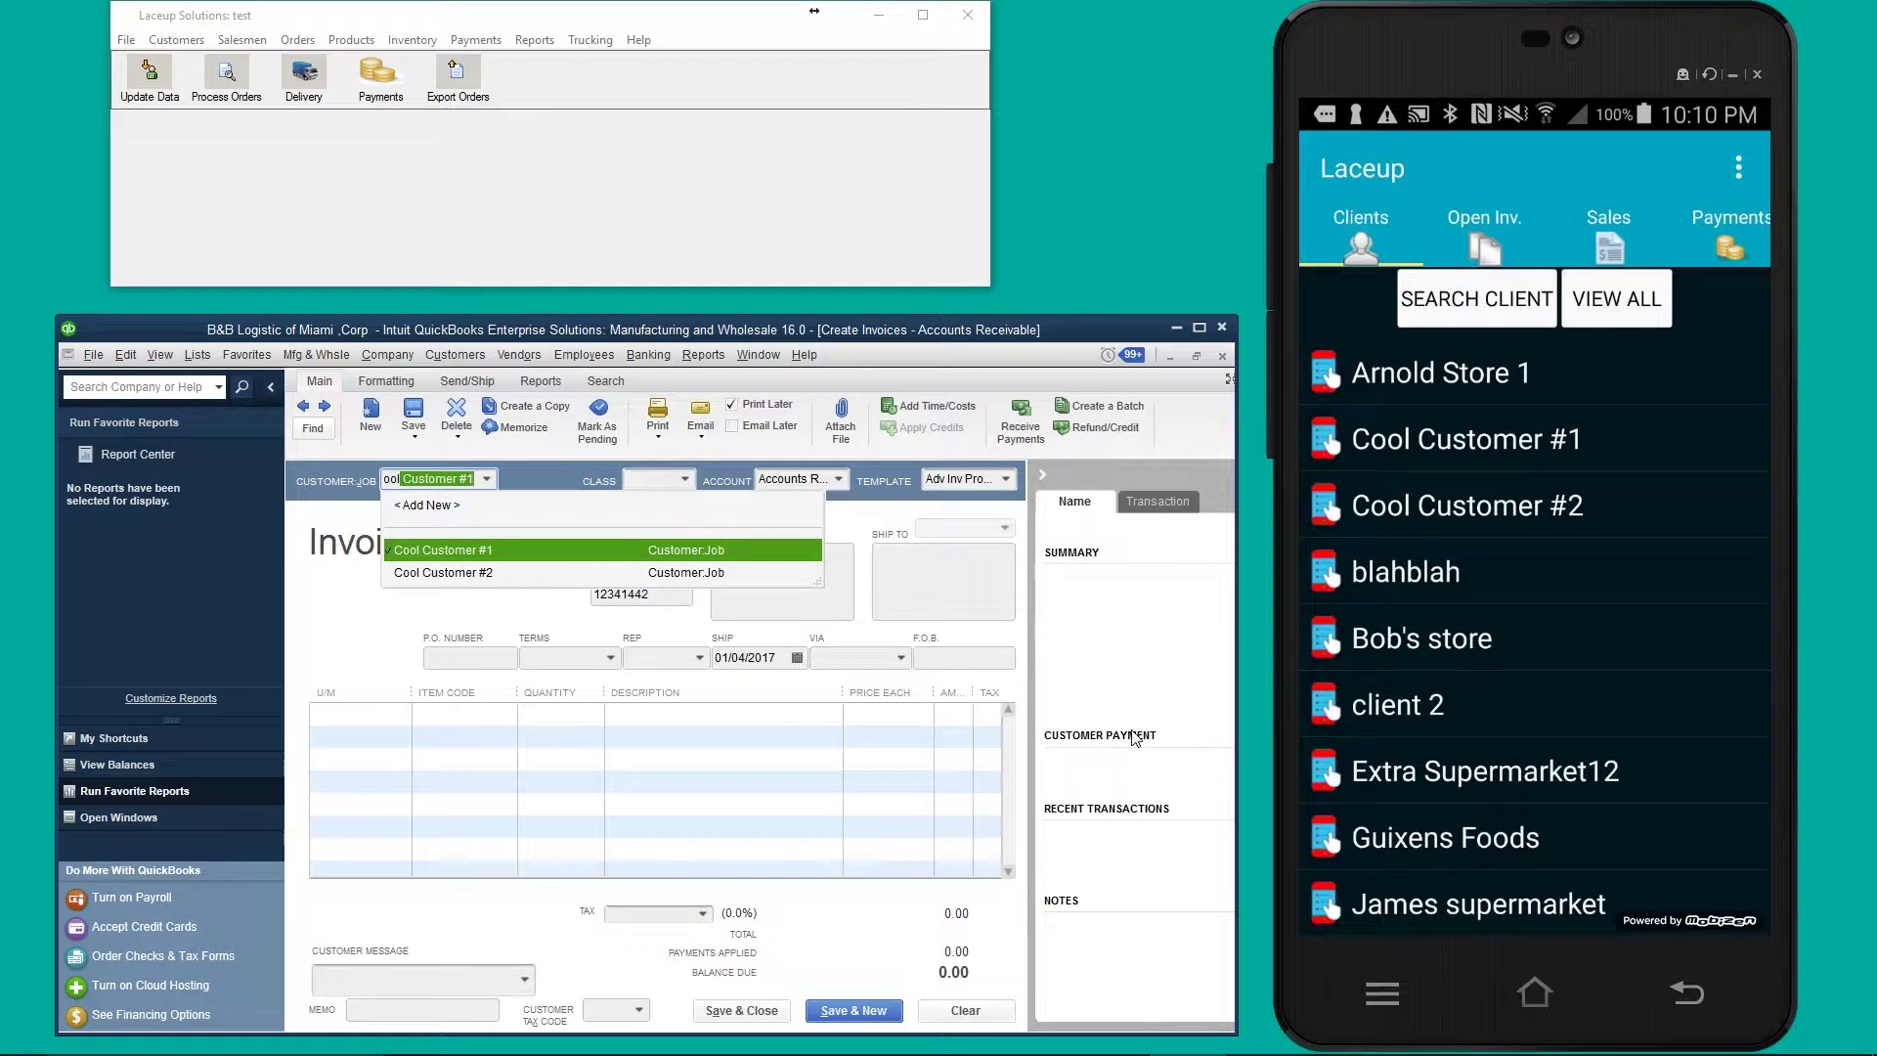
click(719, 550)
- Add Arrowhead Bottle as the invoice's first line item and check the tax applied to the invoice
click(488, 713)
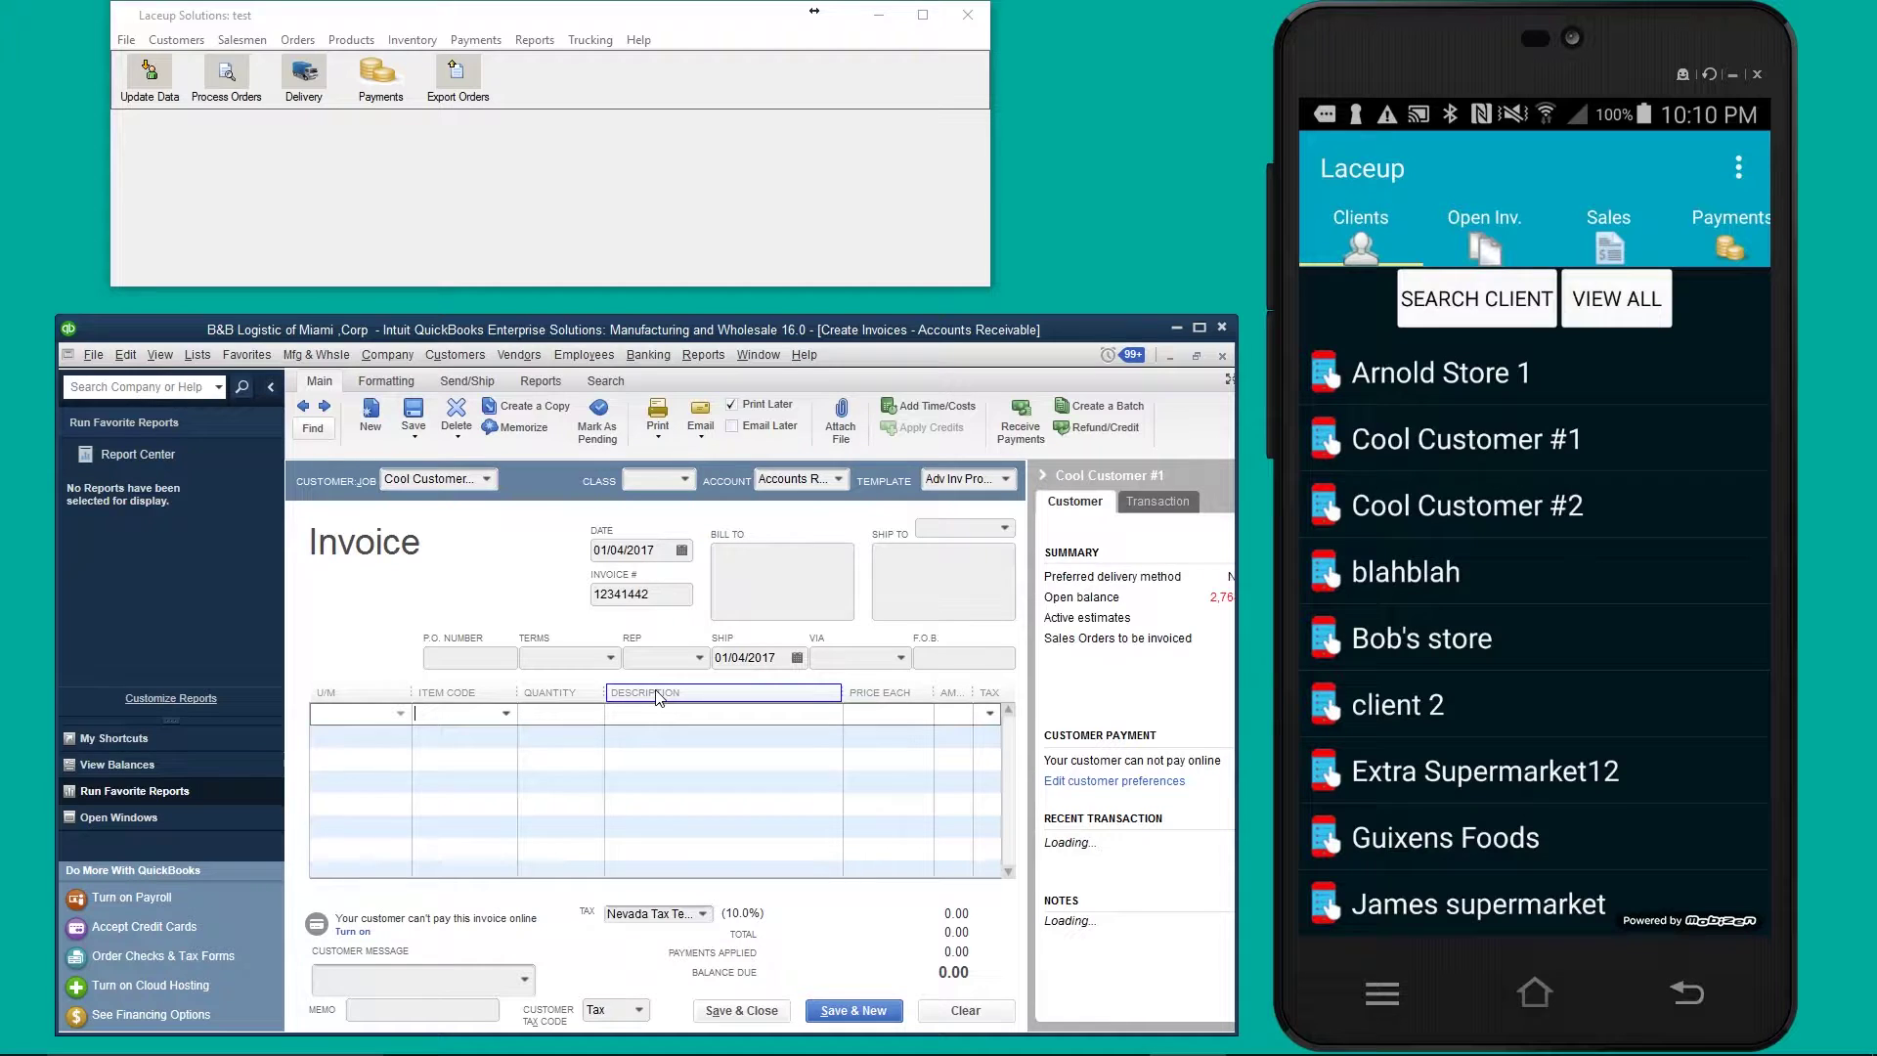
text(Arrowhead)
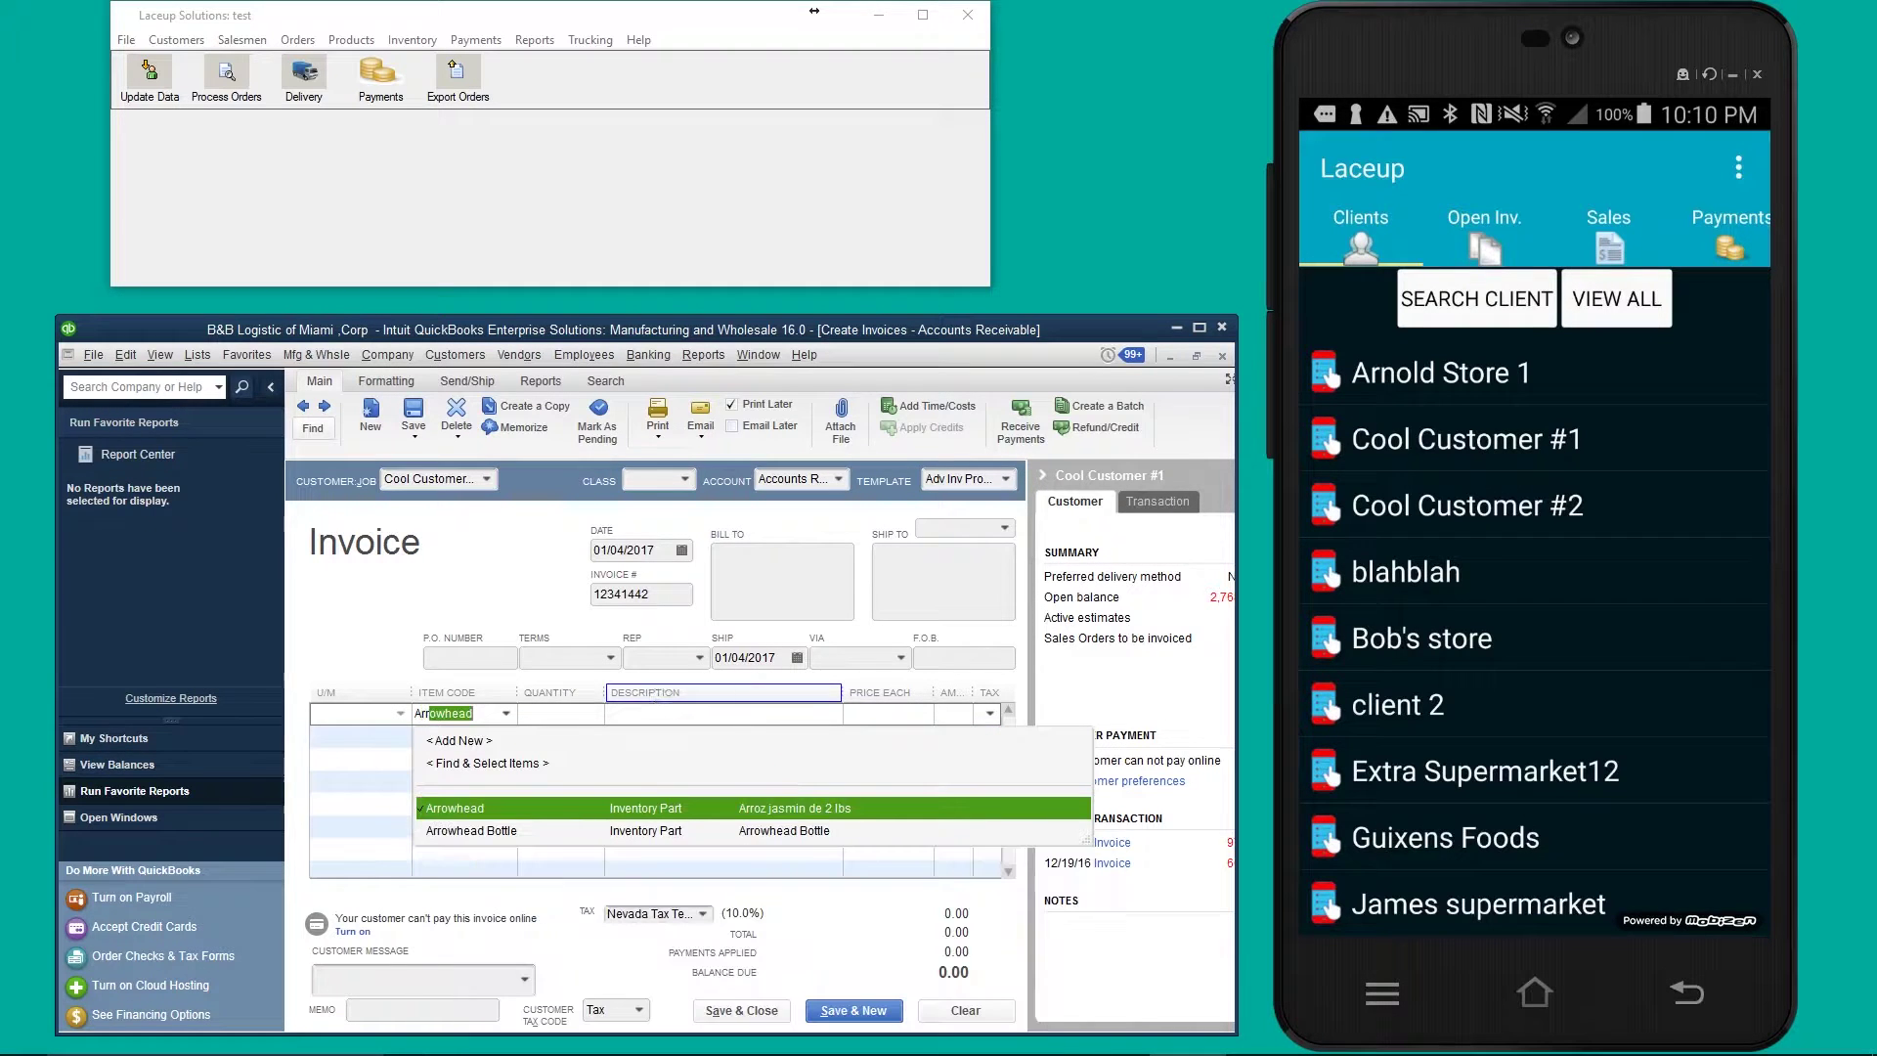
click(724, 830)
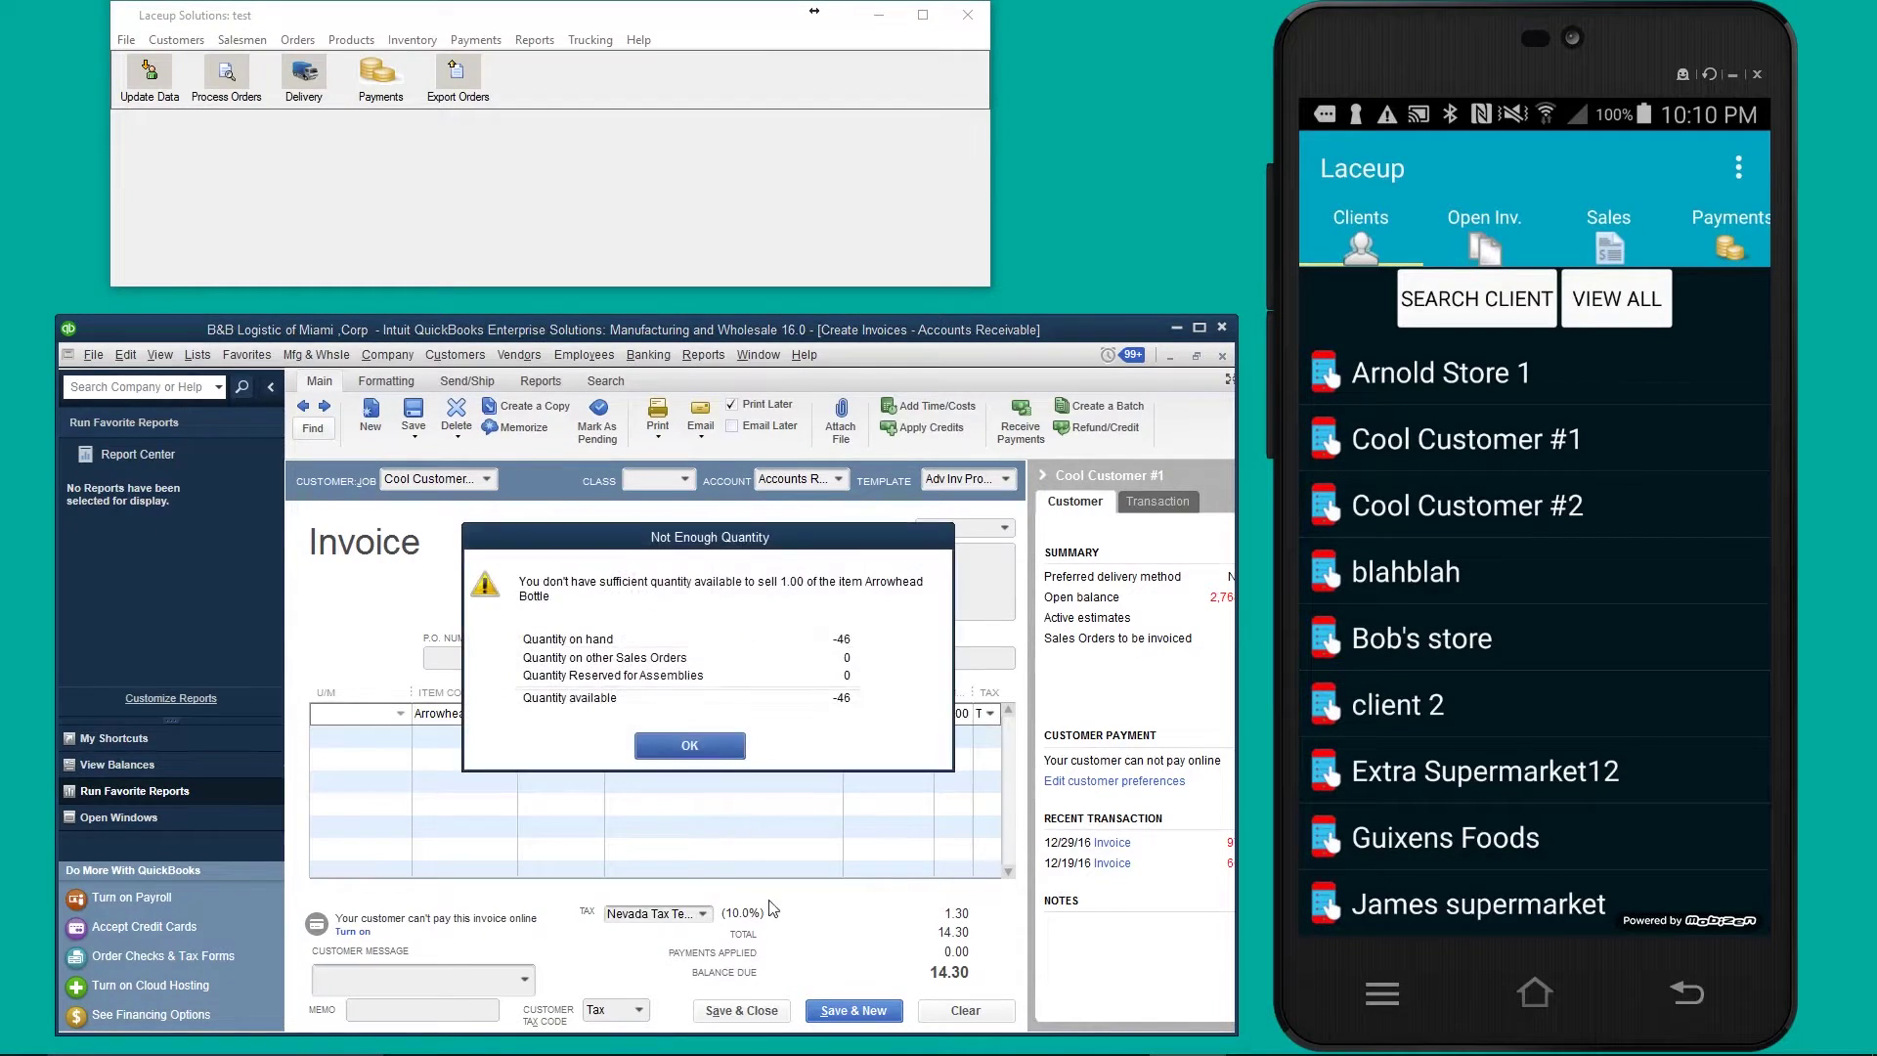
click(688, 743)
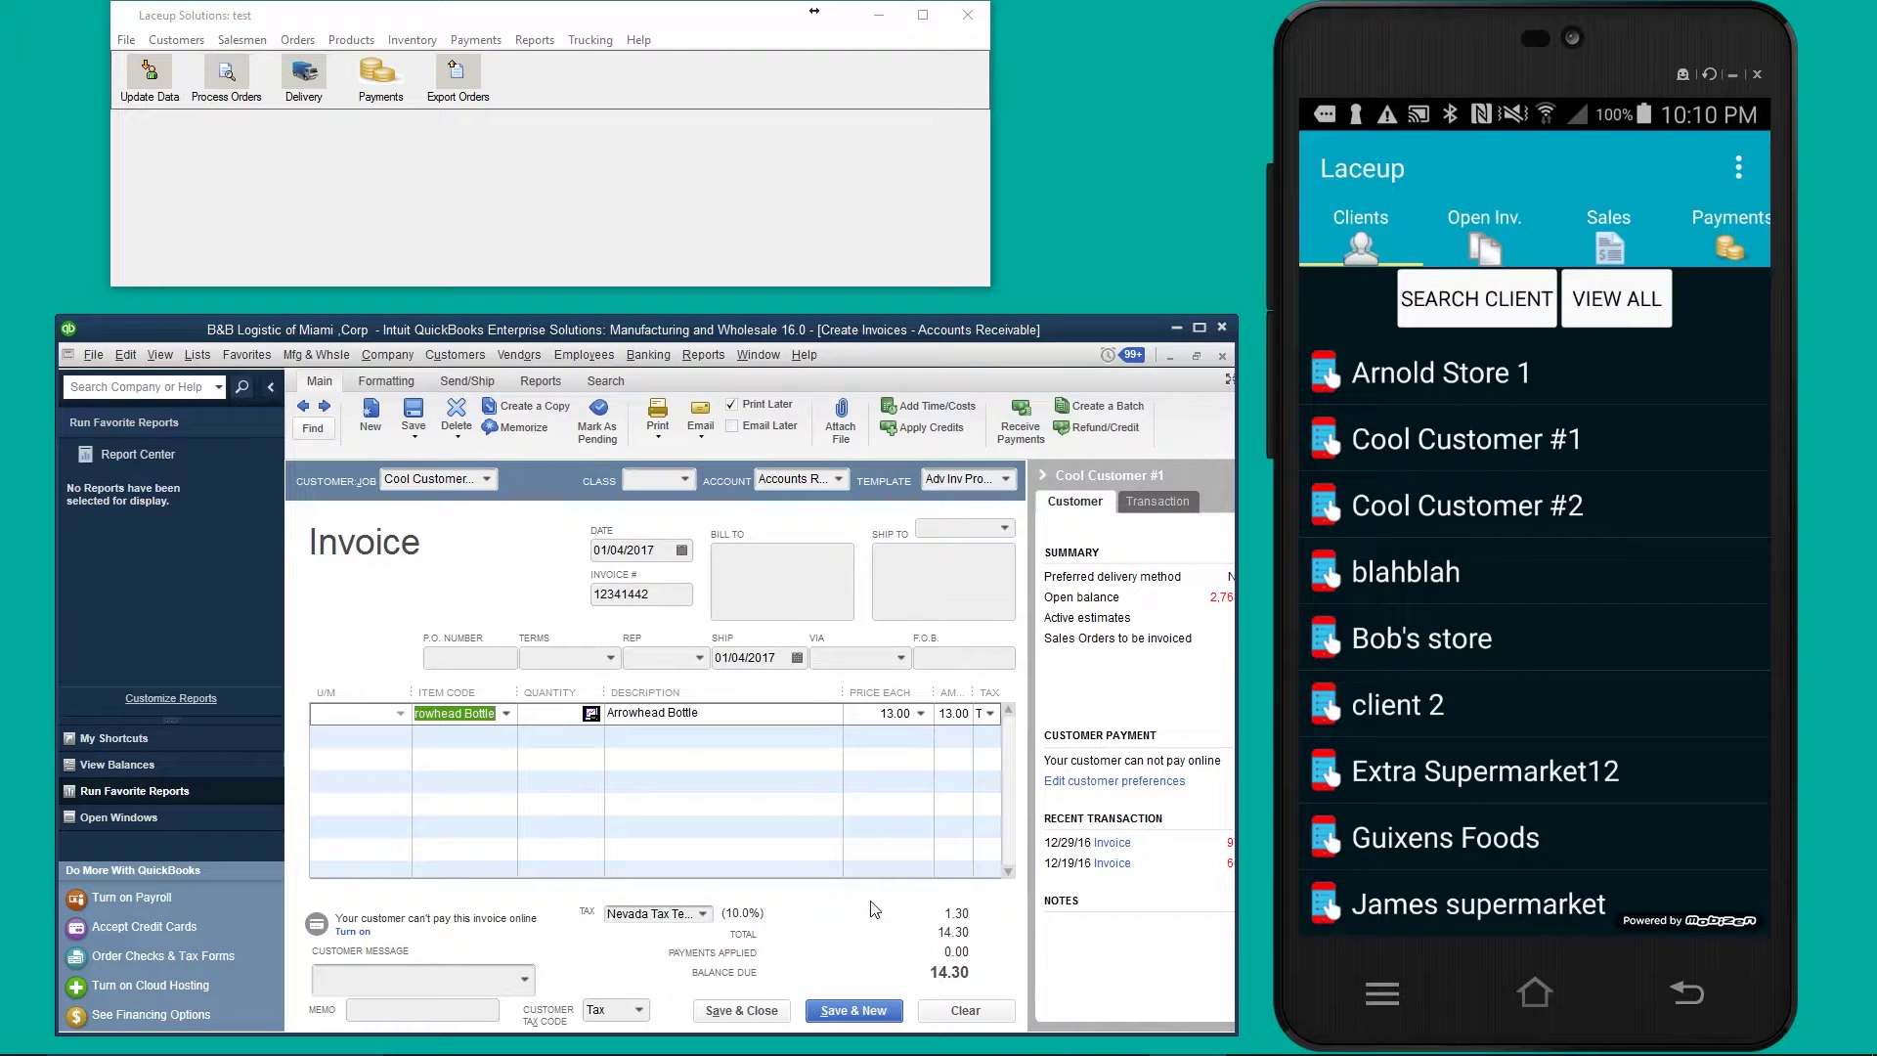
click(636, 913)
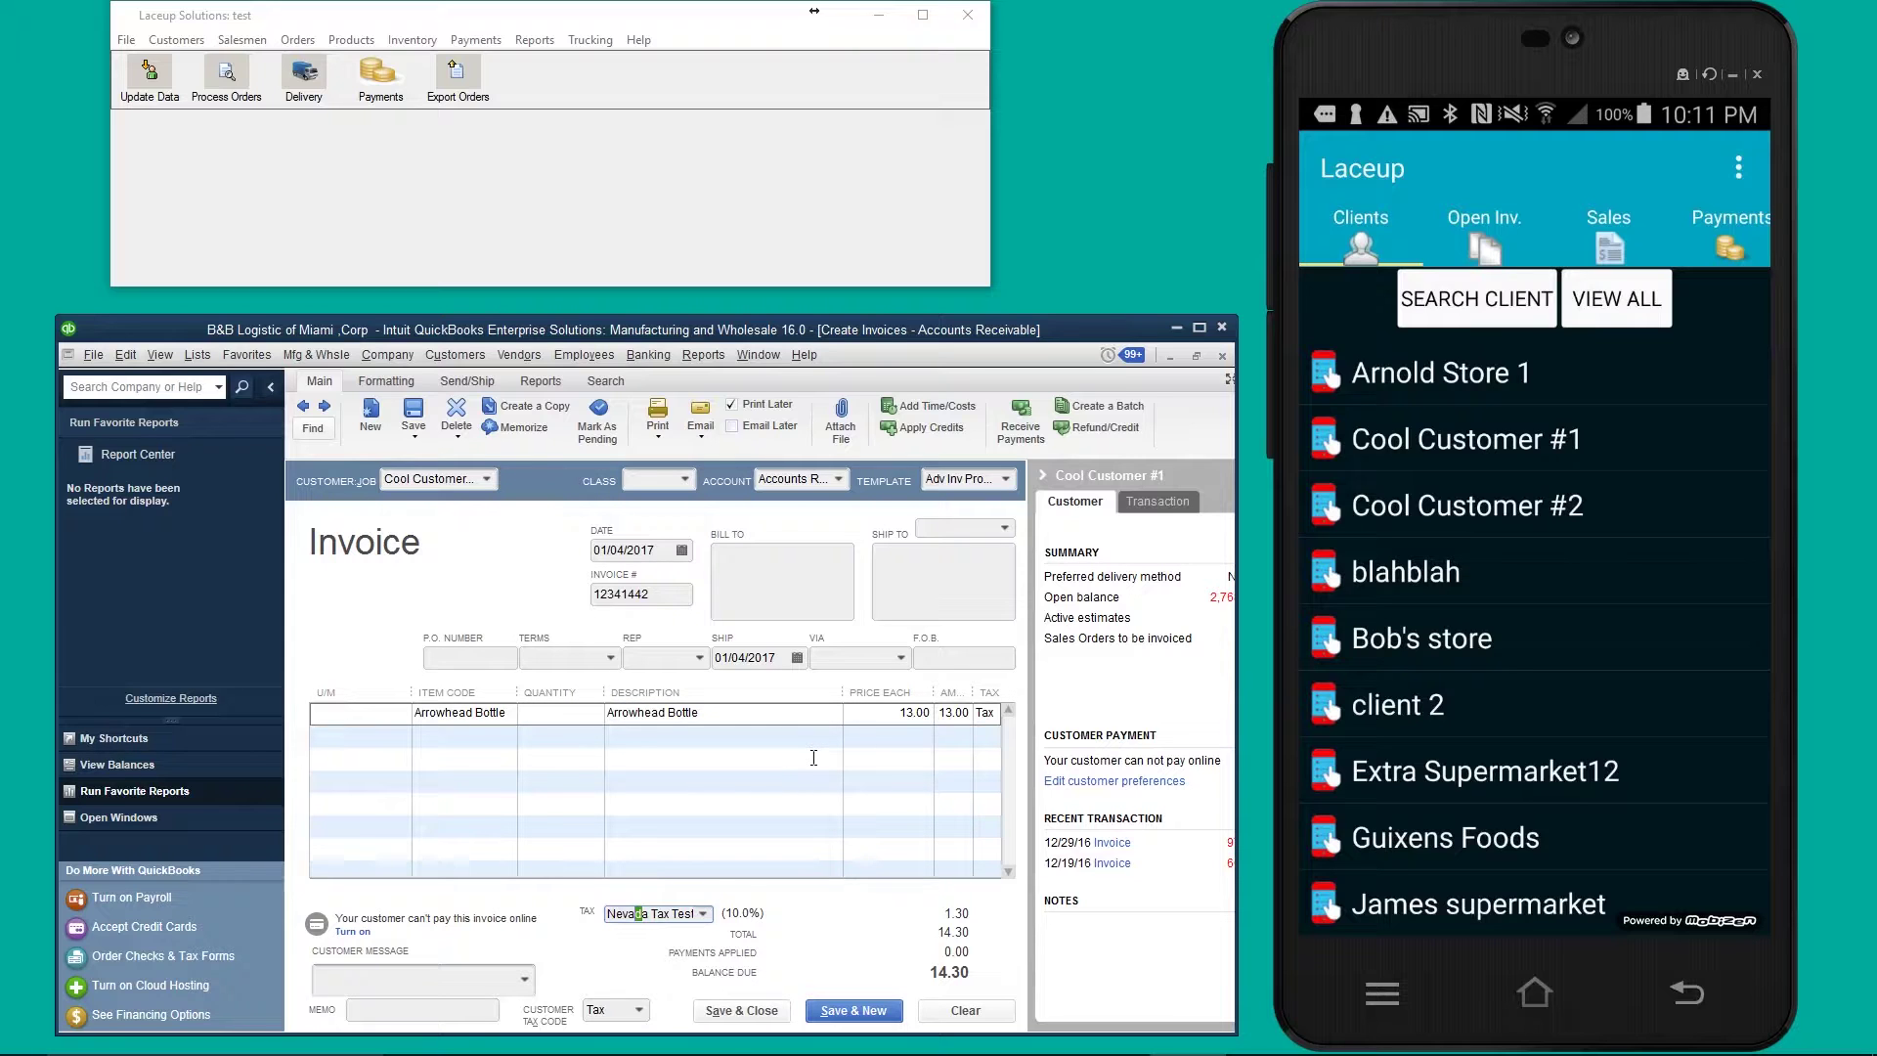
click(971, 851)
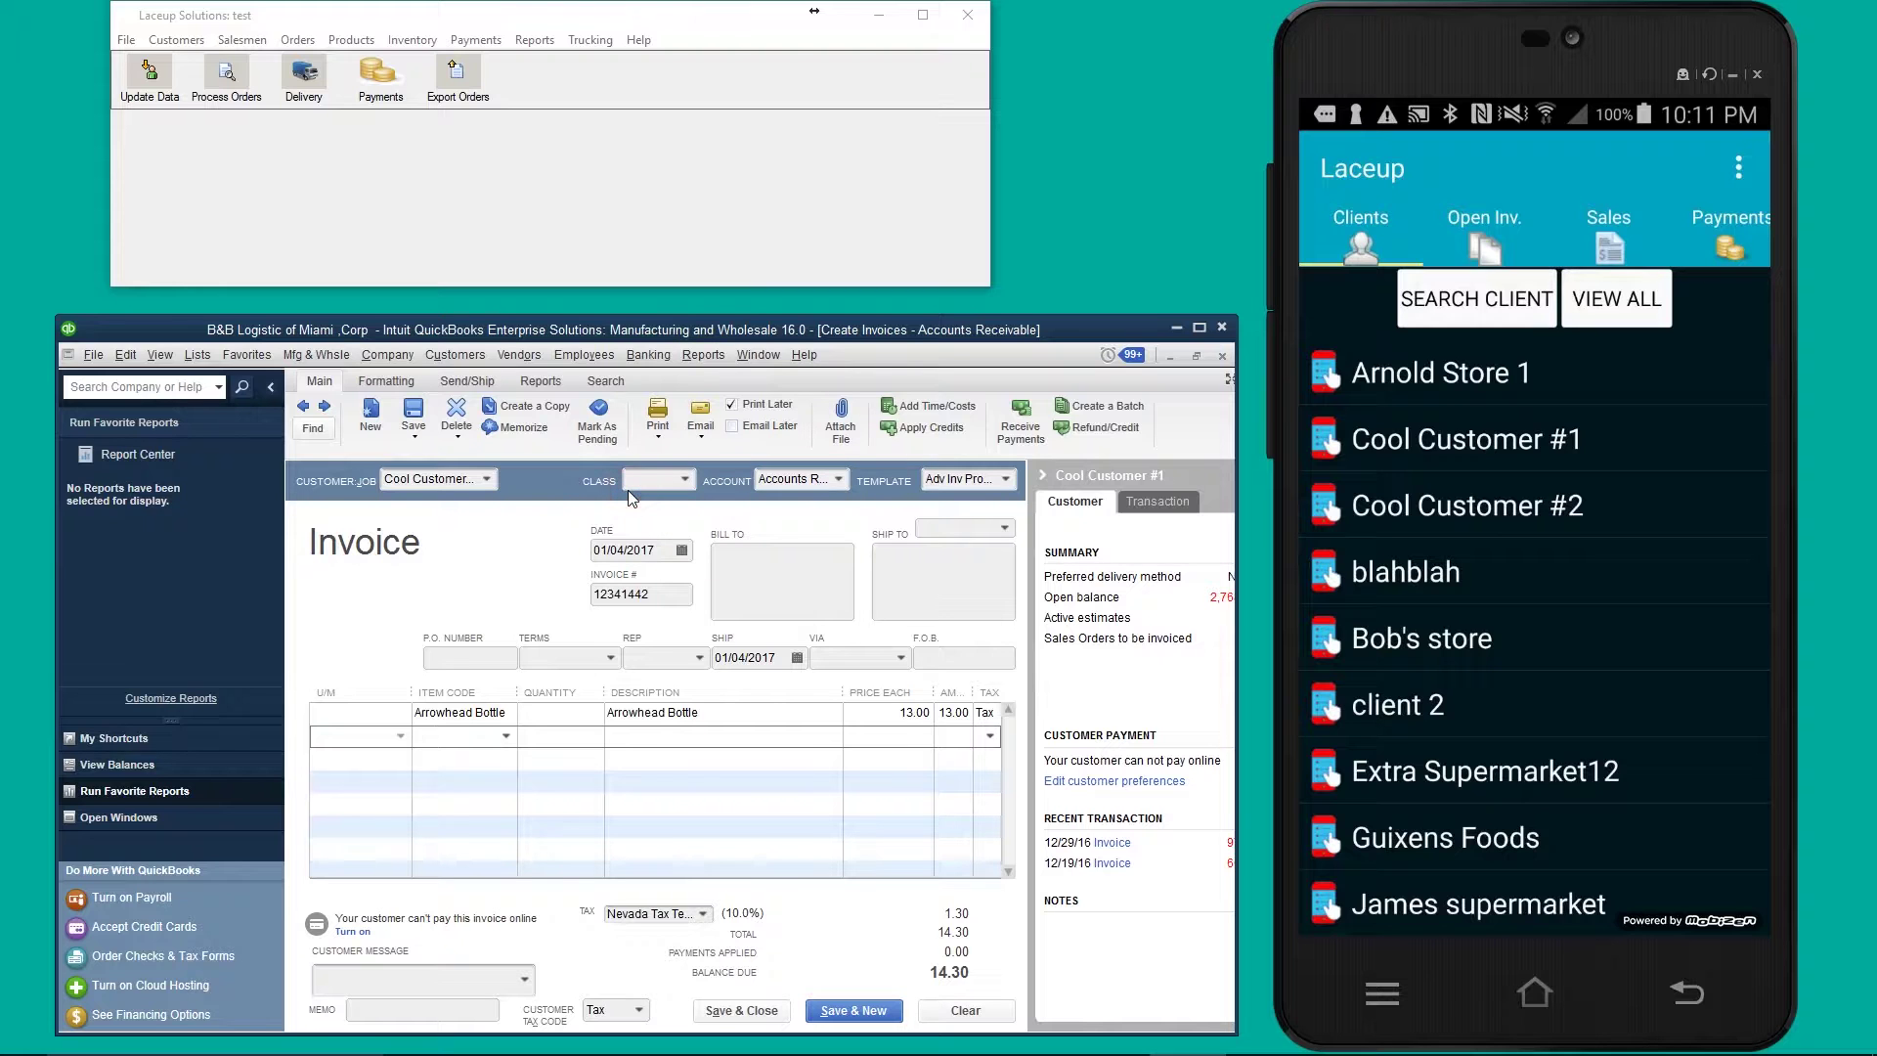
- Switch to Laceup Solutions, update its data from QuickBooks, and close the import dialog
click(700, 85)
click(566, 461)
click(151, 90)
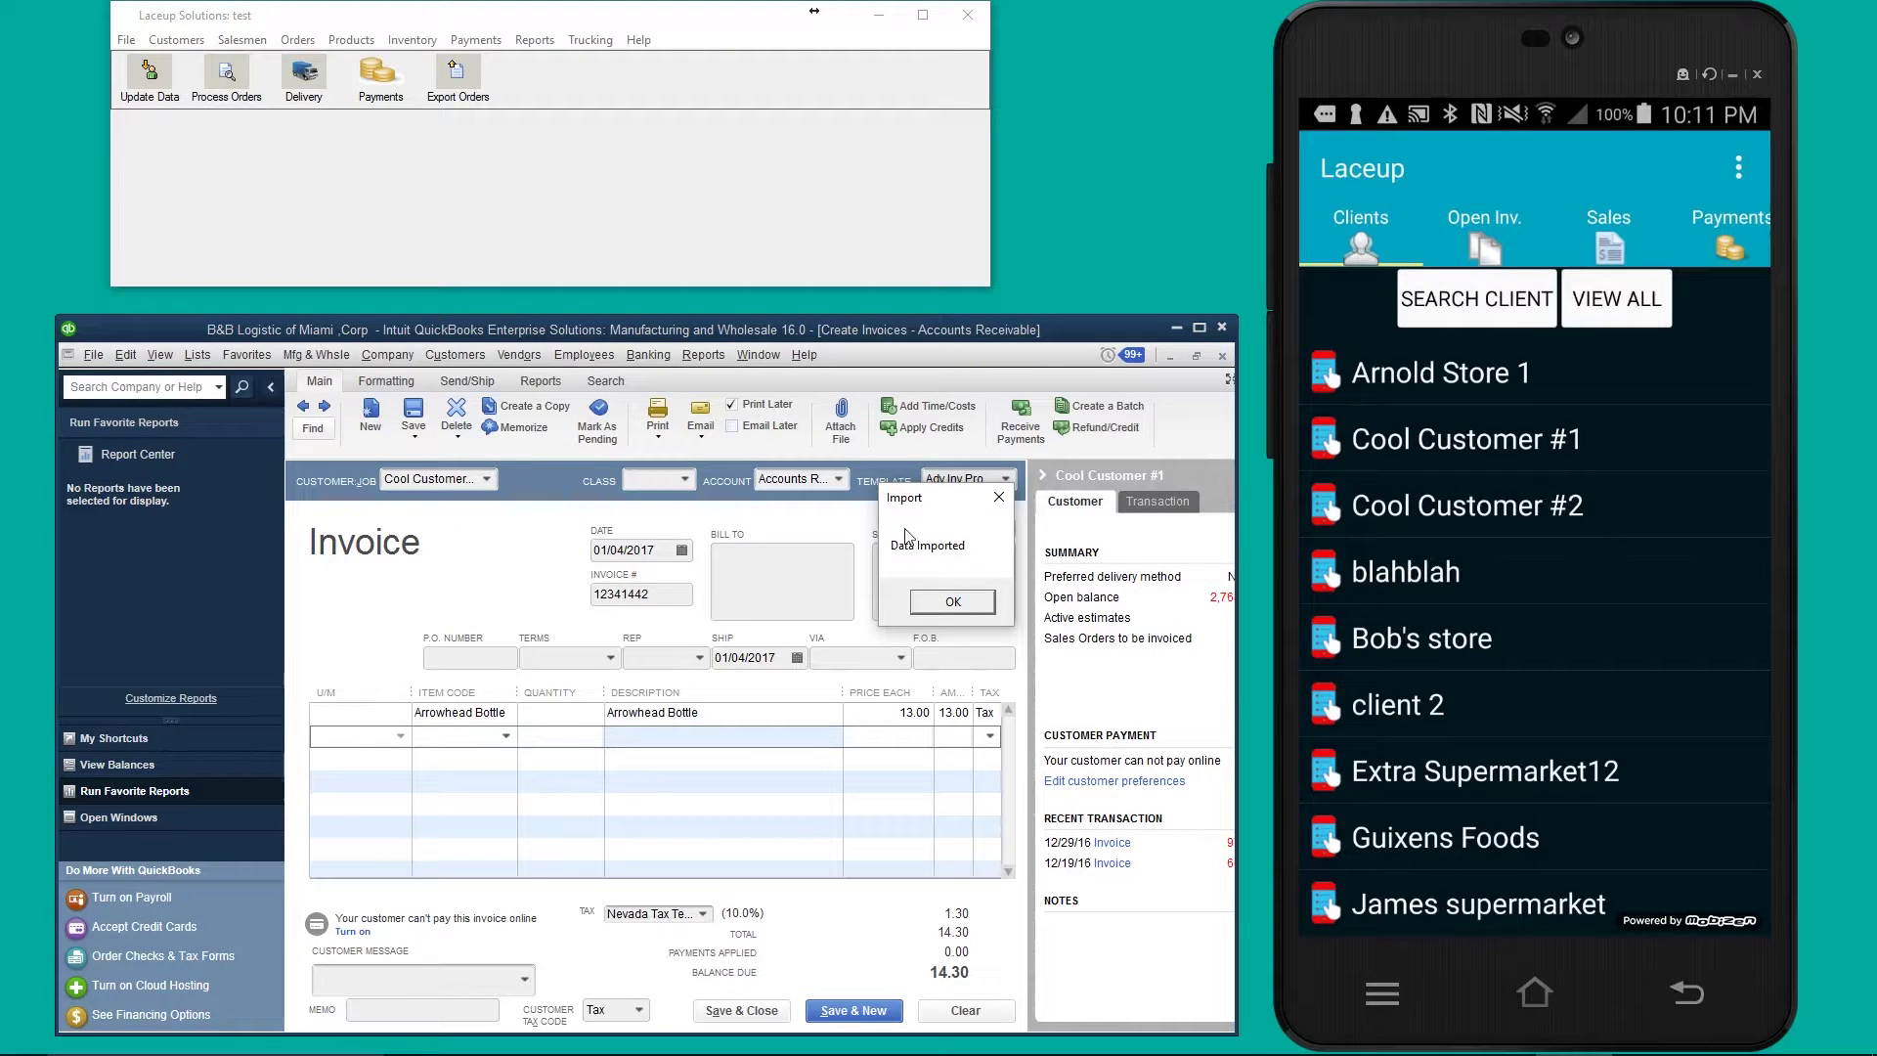
click(946, 602)
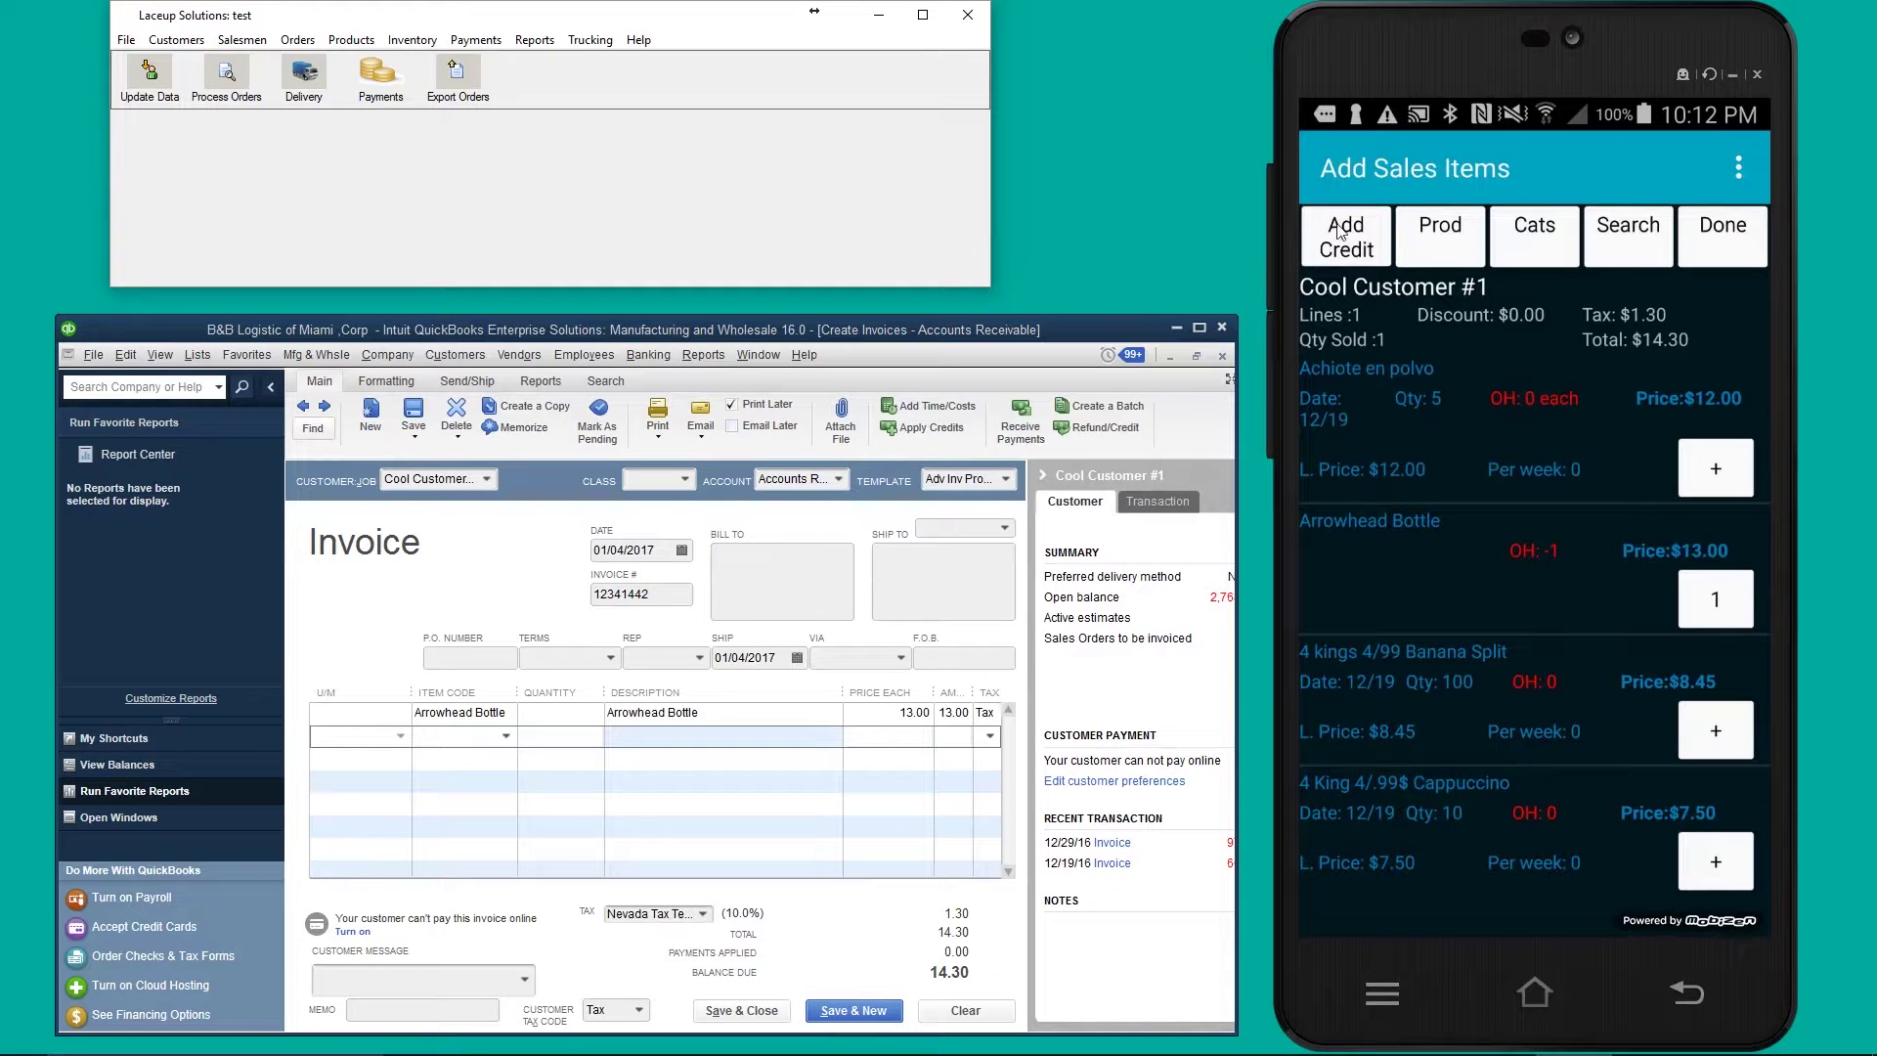
- Compare the tax and total of the Cool Customer #1 mobile order with those on the QuickBooks invoice
click(1678, 311)
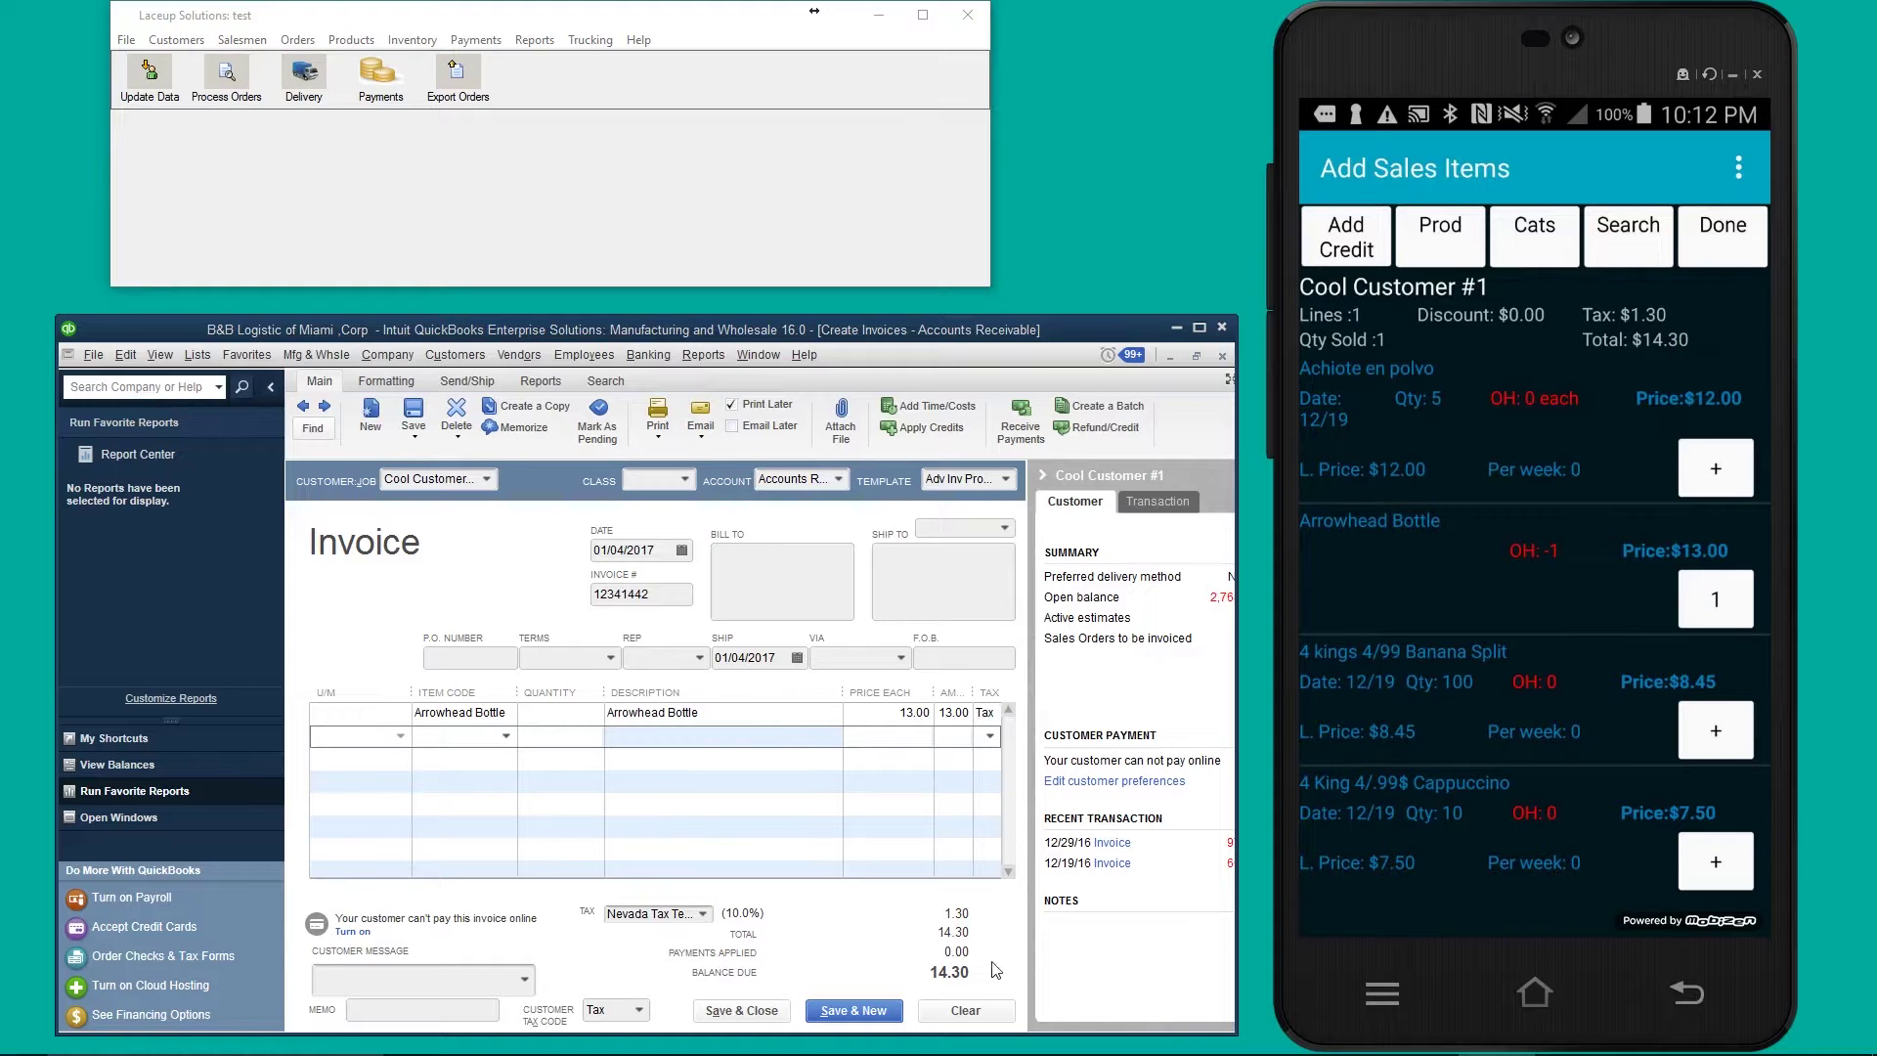
click(968, 933)
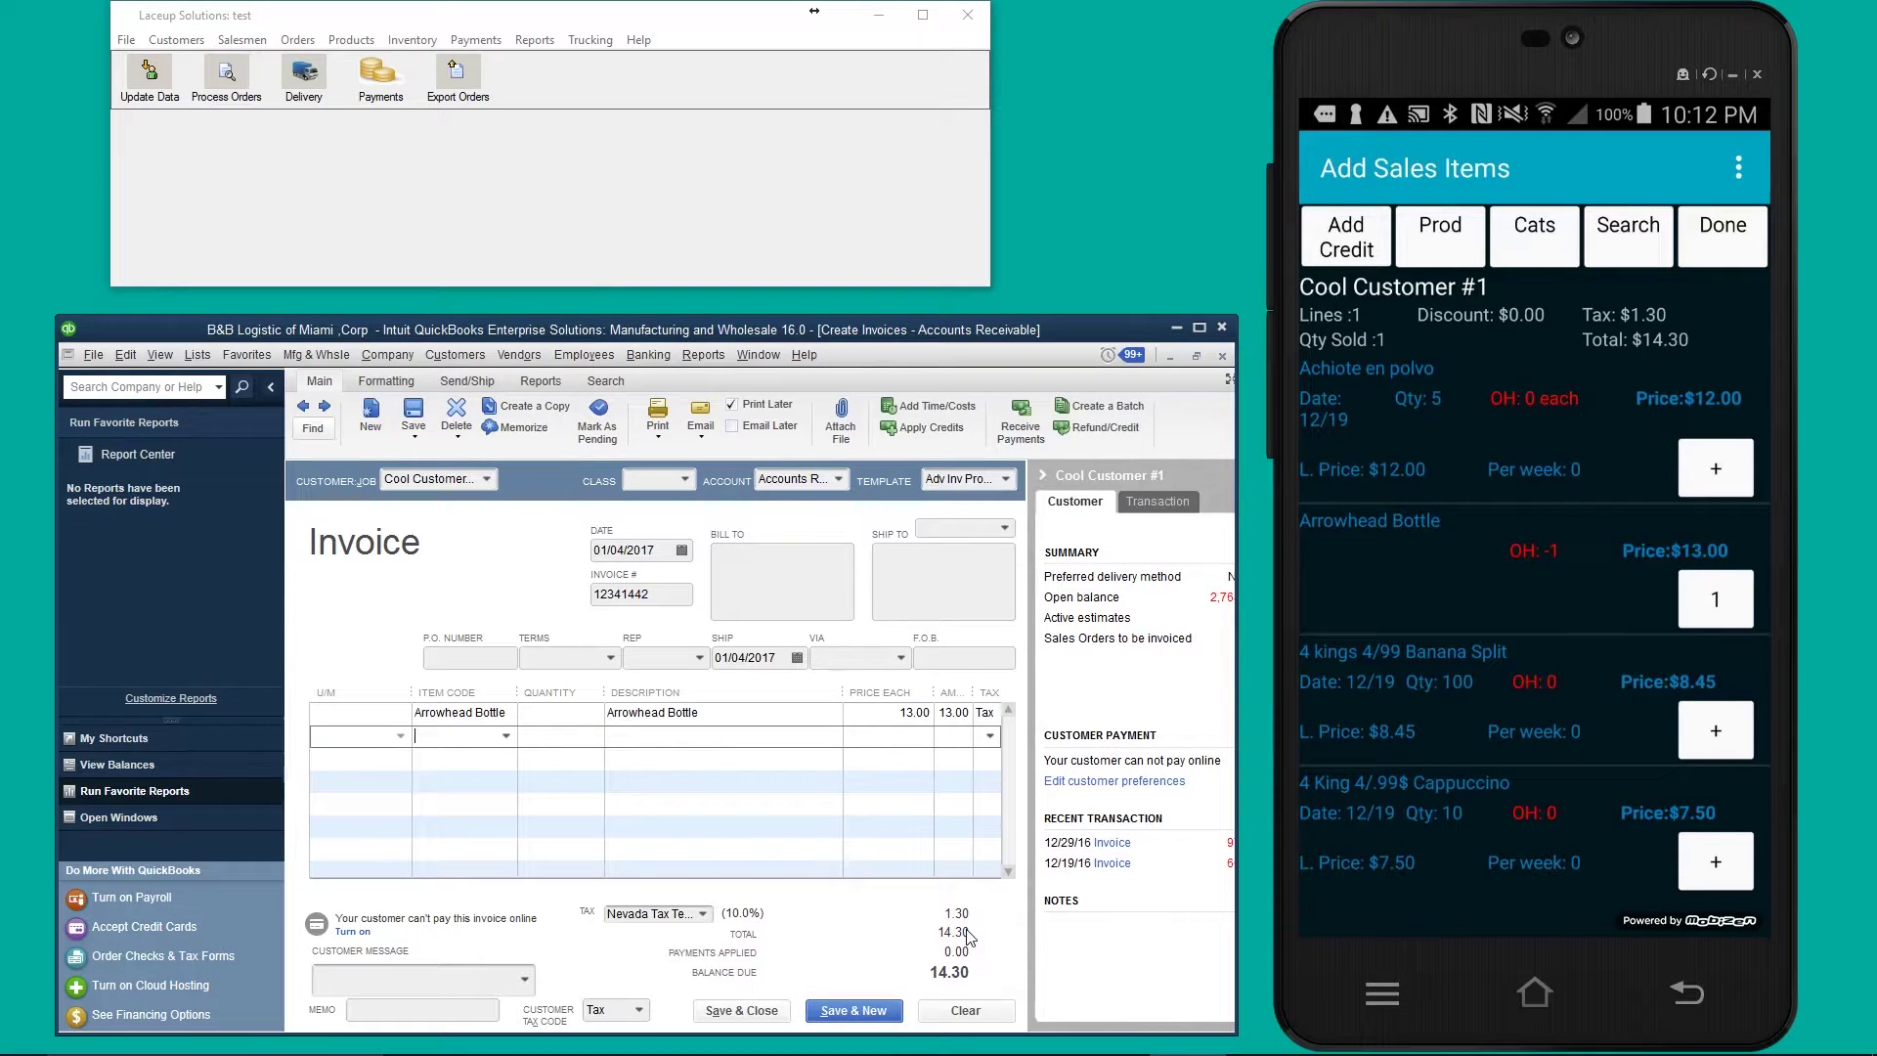